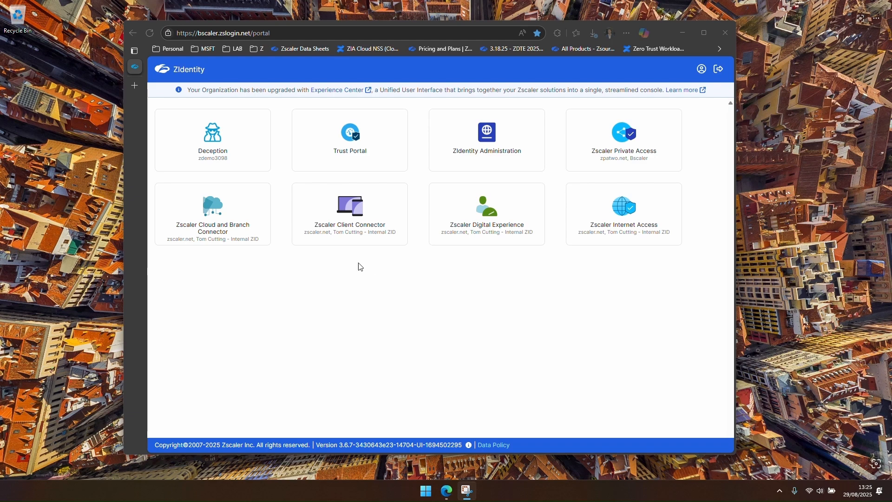
Step: Open the Zscaler Client Connector admin portal and go to the Client Connector App Store under Administration
left_click(342, 216)
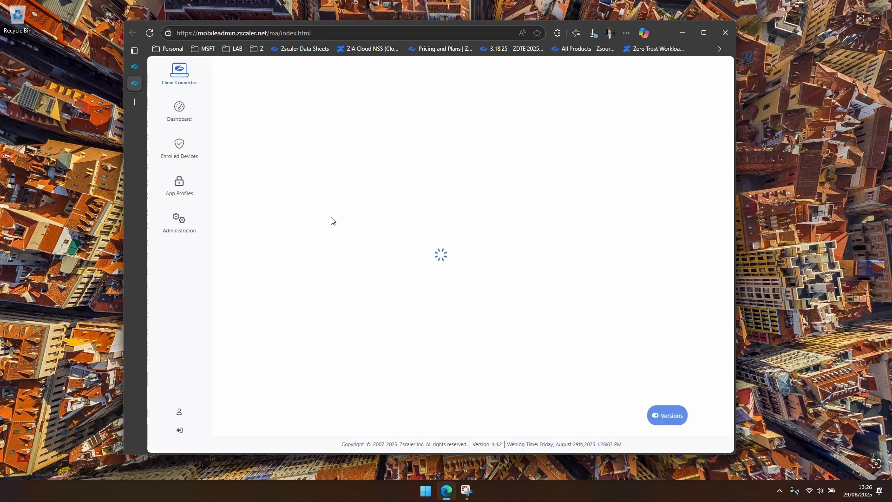
mouse_move(170, 226)
left_click(268, 73)
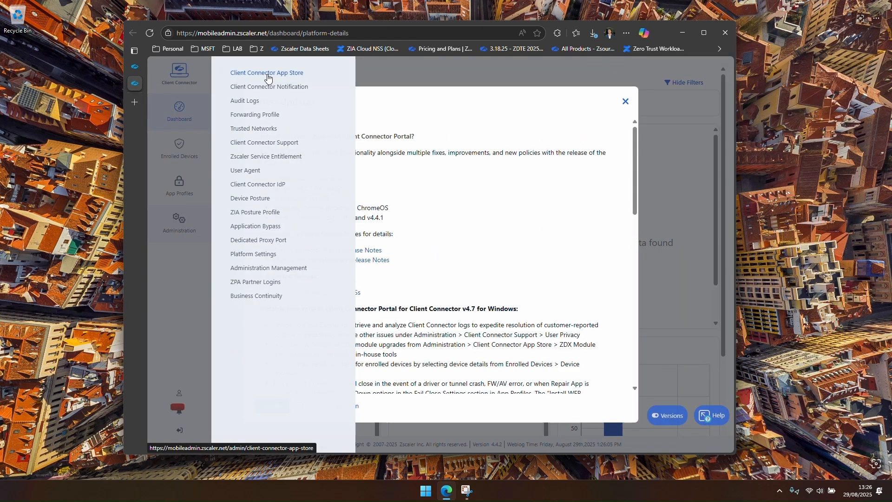
left_click(272, 406)
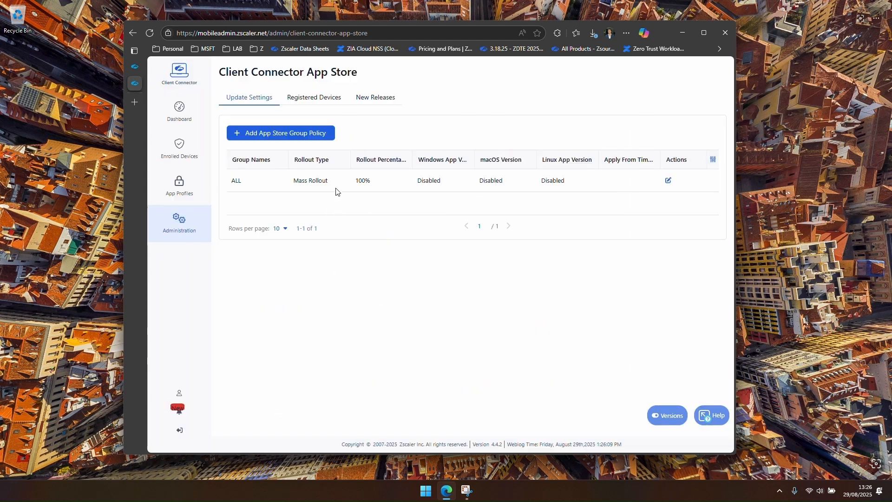
Step: Download the 64-bit MSI installer for Client Connector version 4.7.0.61 from the New Releases list
left_click(371, 99)
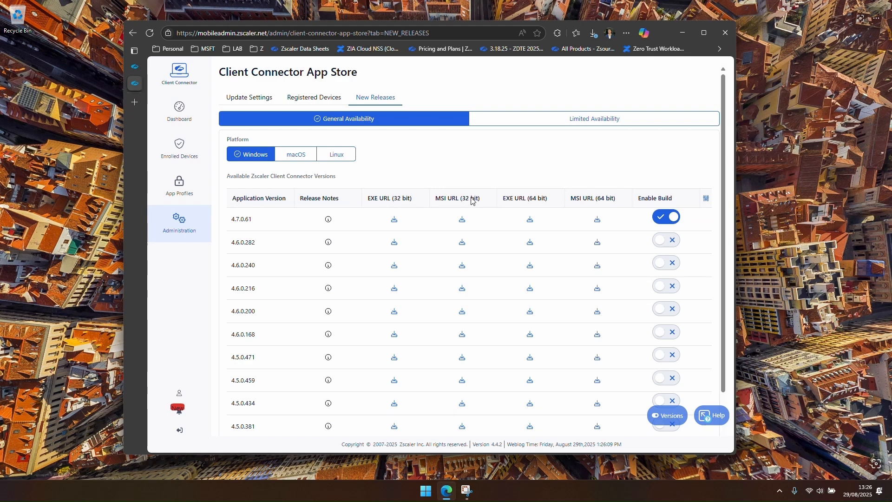
left_click(597, 220)
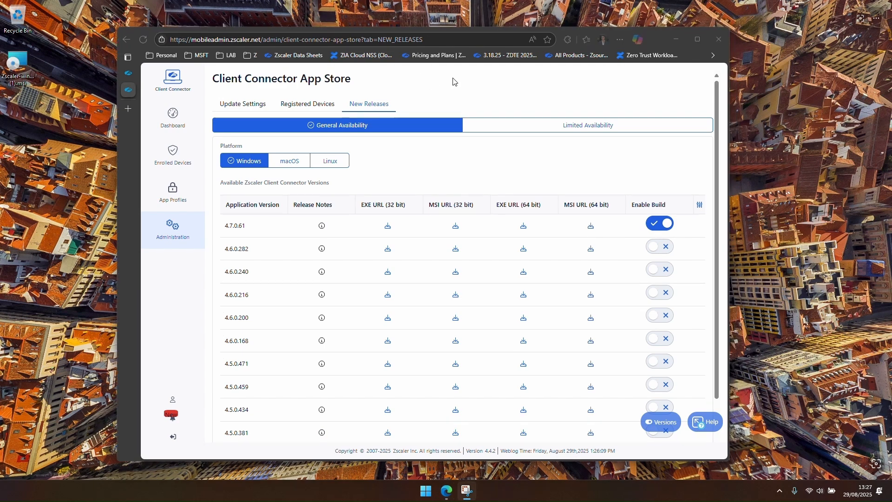
Step: Open the downloaded Zscaler-windows-4.7.0.61-installer-x64 MSI in Orca and display its Property table
left_click(676, 39)
left_click_drag(17, 65, 417, 198)
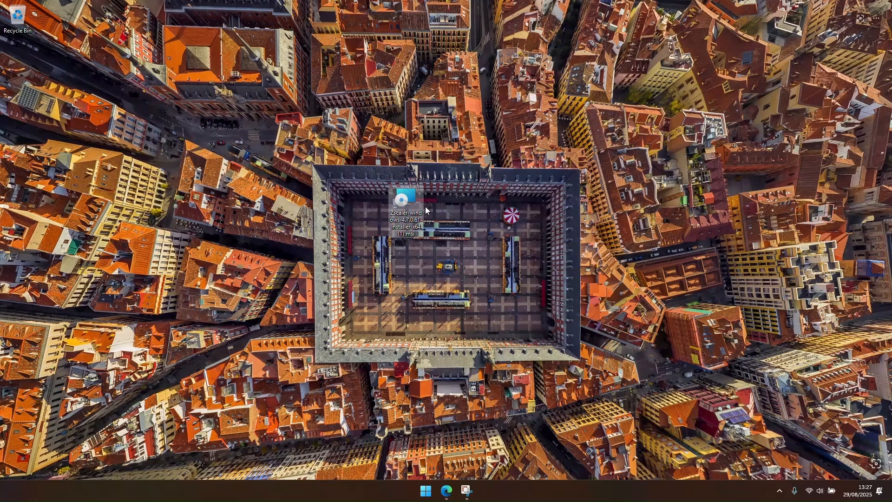
right_click(411, 201)
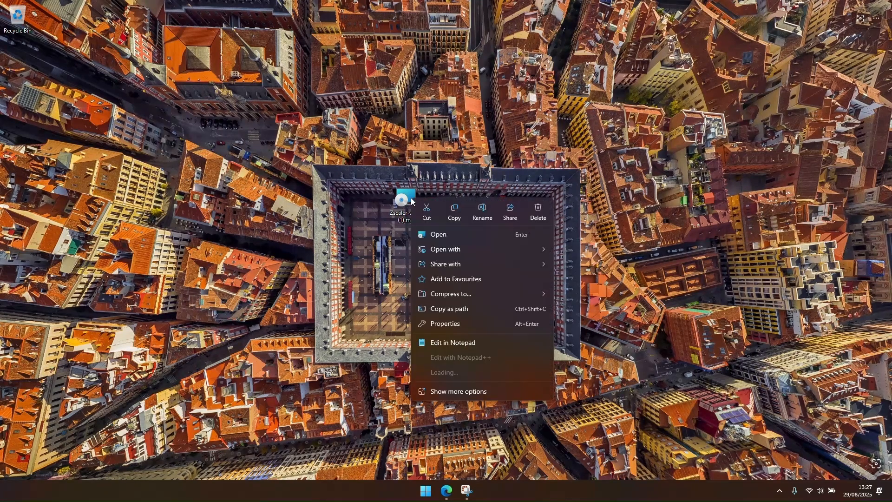
left_click(453, 392)
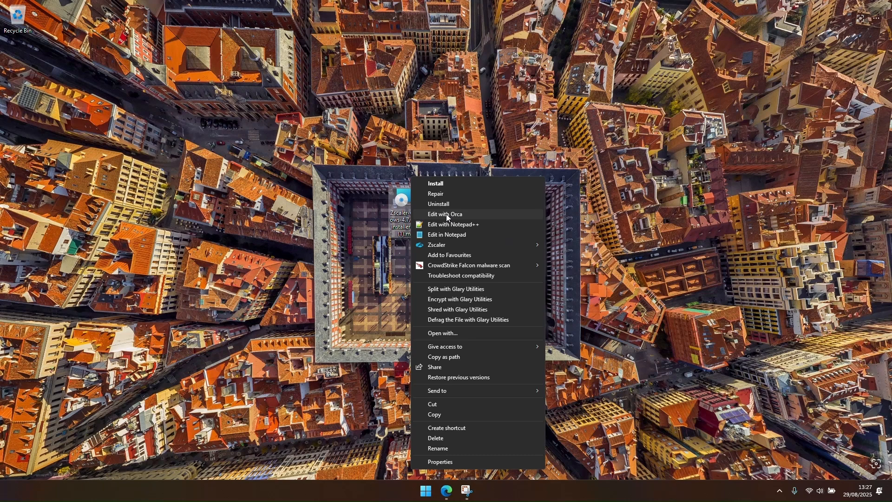
left_click(446, 214)
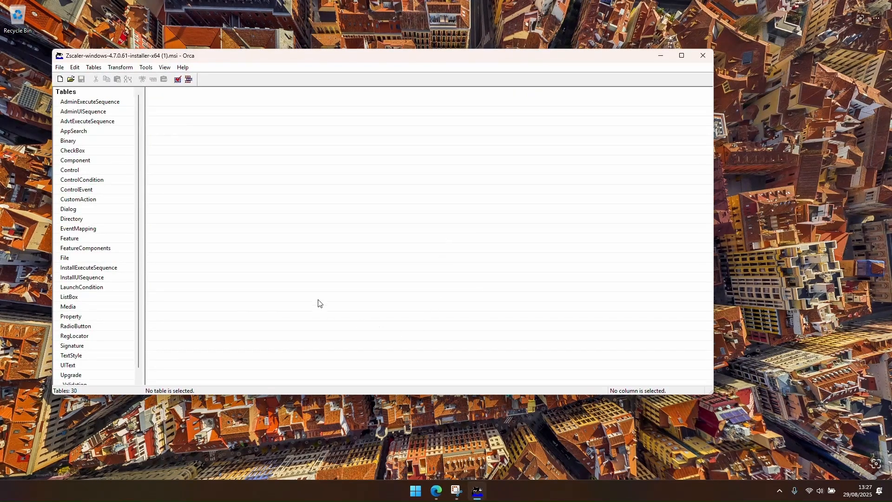
left_click(70, 316)
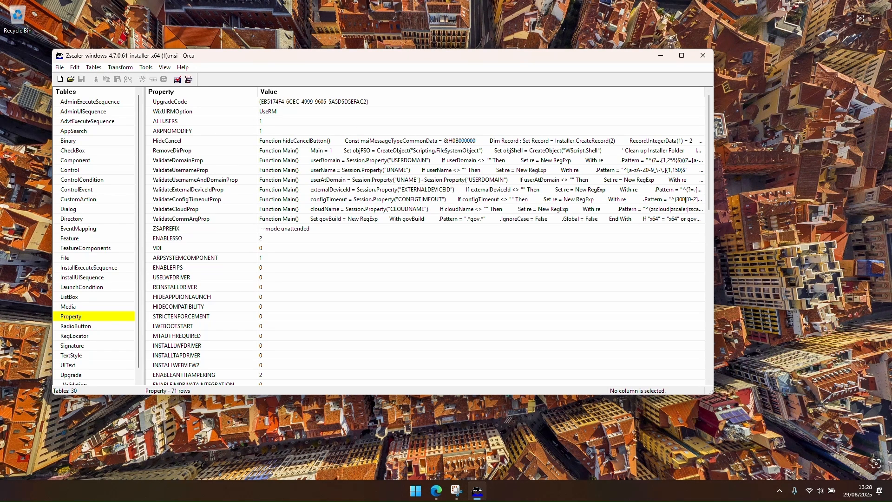
Step: Review the Orca.exe documentation and the Windows SDK download page in the browser
left_click_drag(891, 246, 286, 206)
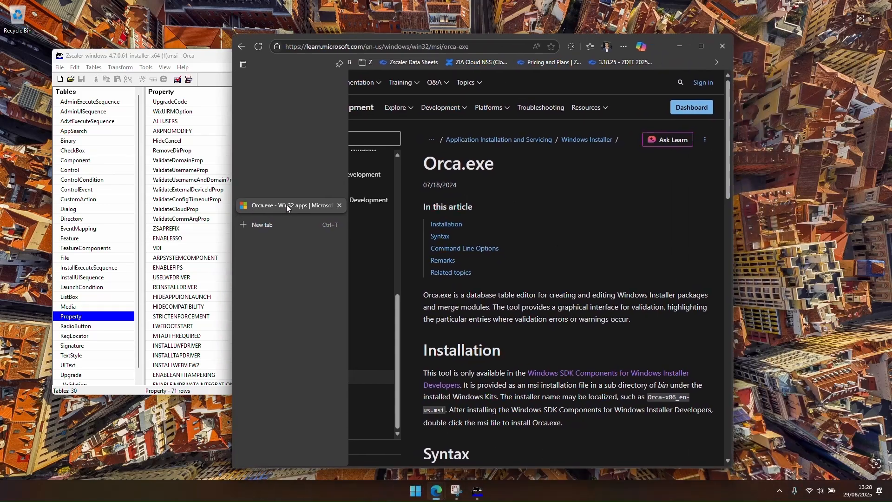
left_click(706, 44)
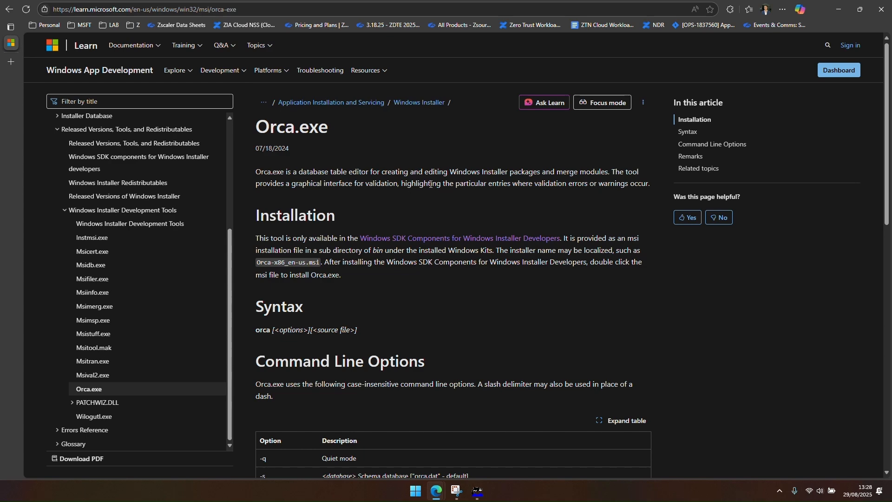
left_click(477, 491)
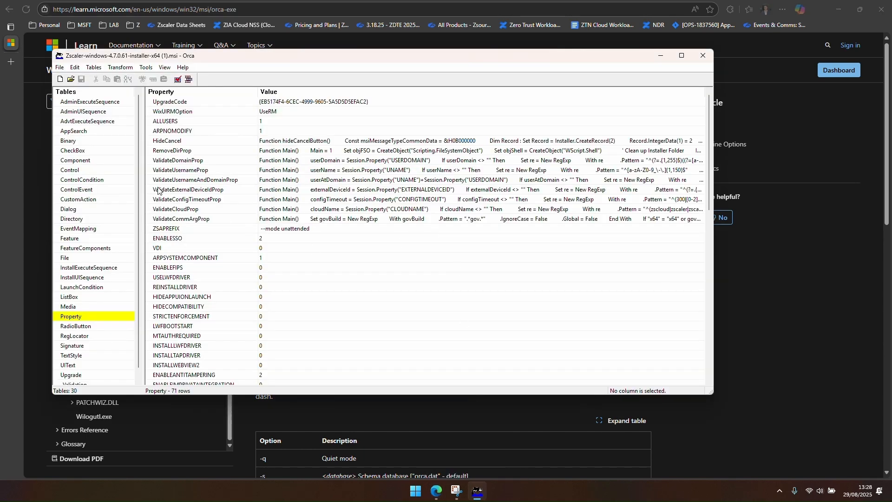
left_click(660, 55)
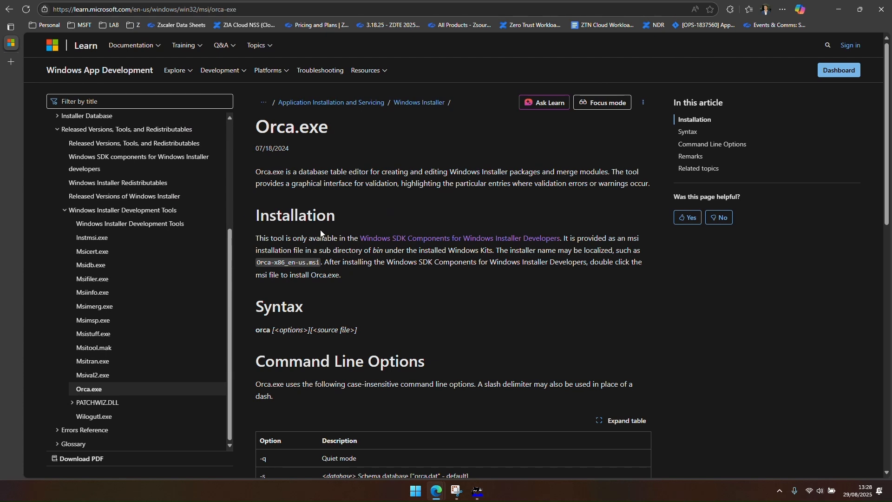
left_click(420, 242)
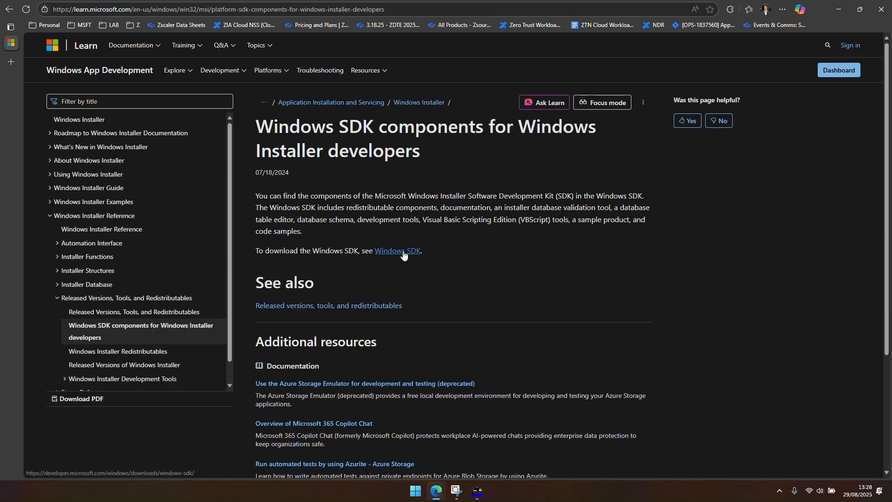
left_click(403, 253)
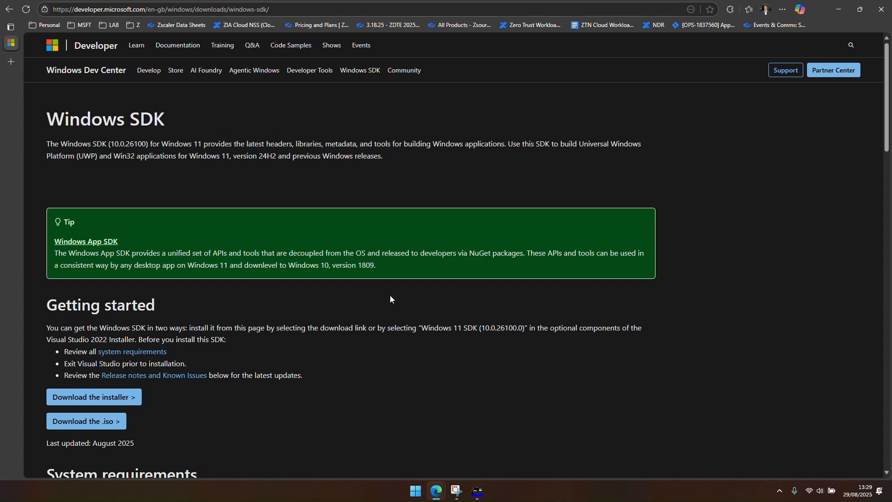
left_click(478, 495)
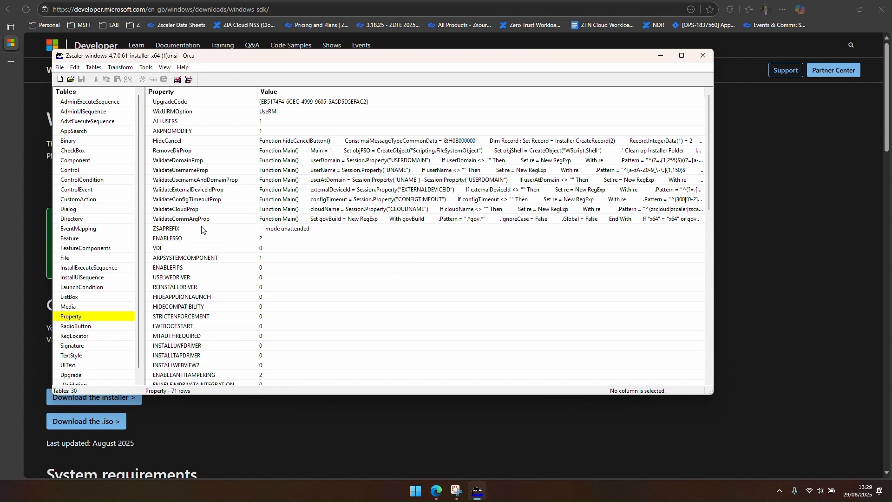
Step: Start a new transform on the MSI and sort the Property table by property name
left_click(120, 68)
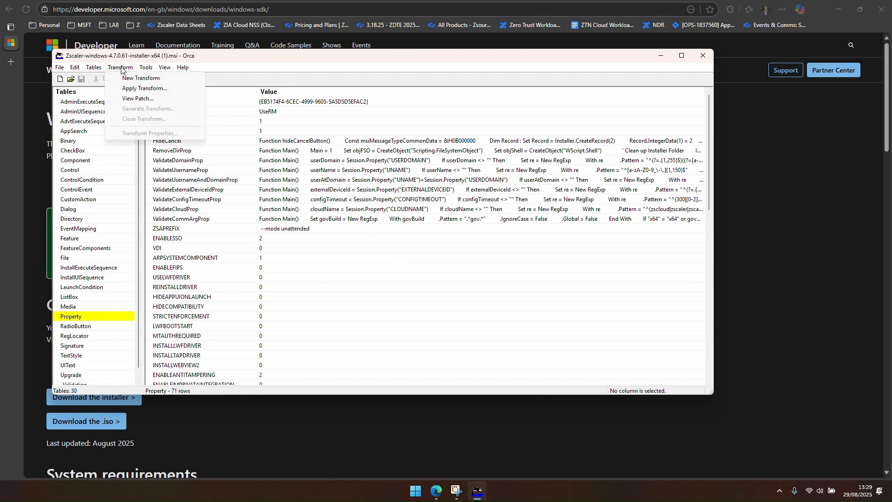
left_click(145, 80)
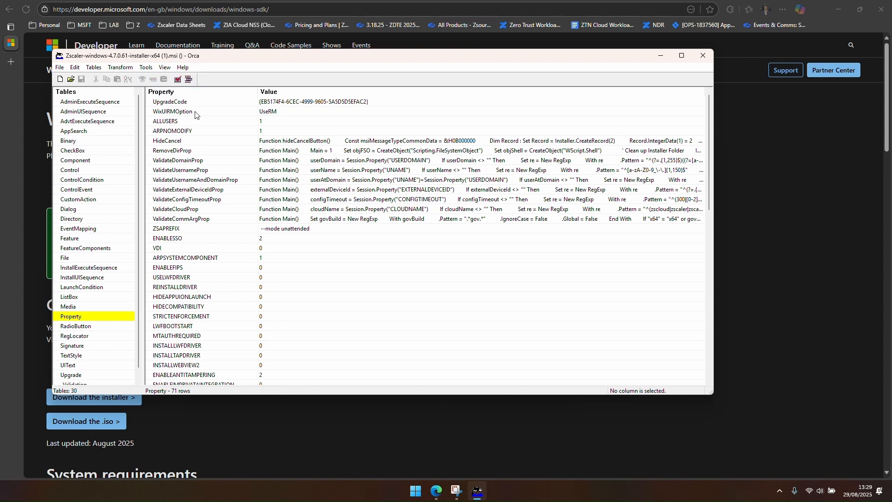
left_click(199, 92)
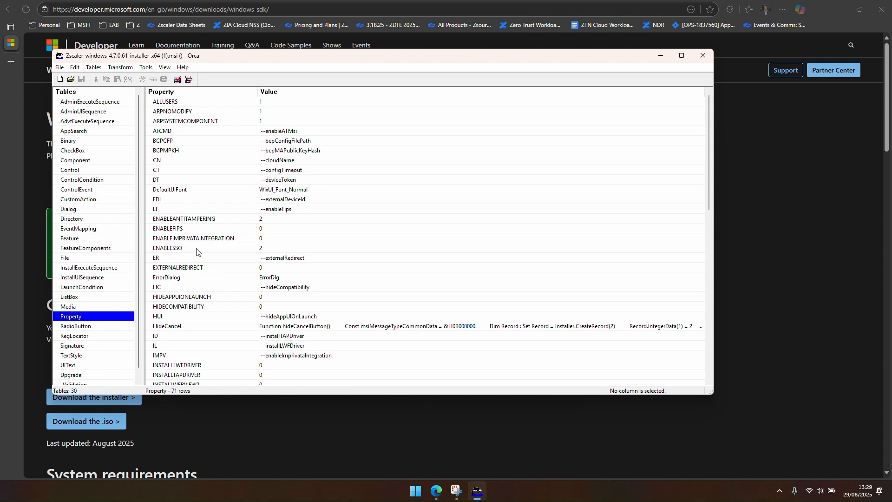
Step: Set the CN property's value to --cloudName zscaler
left_click(180, 162)
left_click(299, 161)
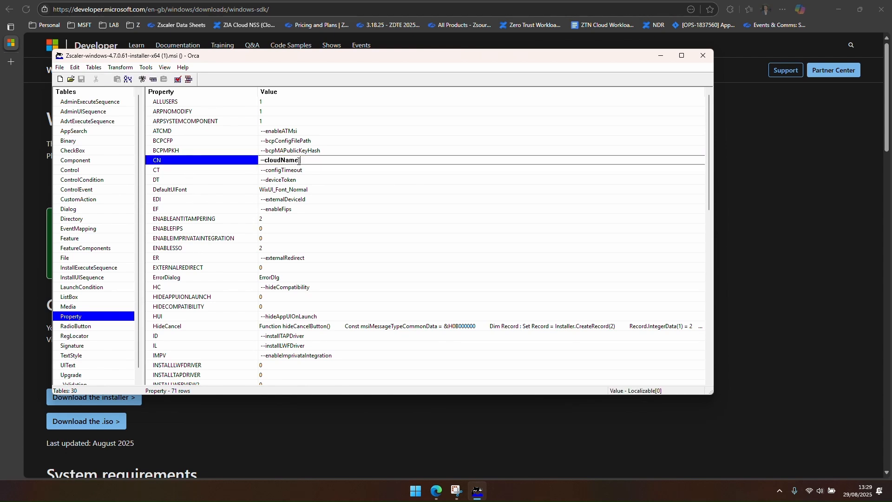
left_click(299, 161)
type("zsclaer")
key("BackSpace")
key("BackSpace")
key("BackSpace")
type("aler")
key("shift+Right")
key("shift+End")
left_click_drag(259, 161, 302, 168)
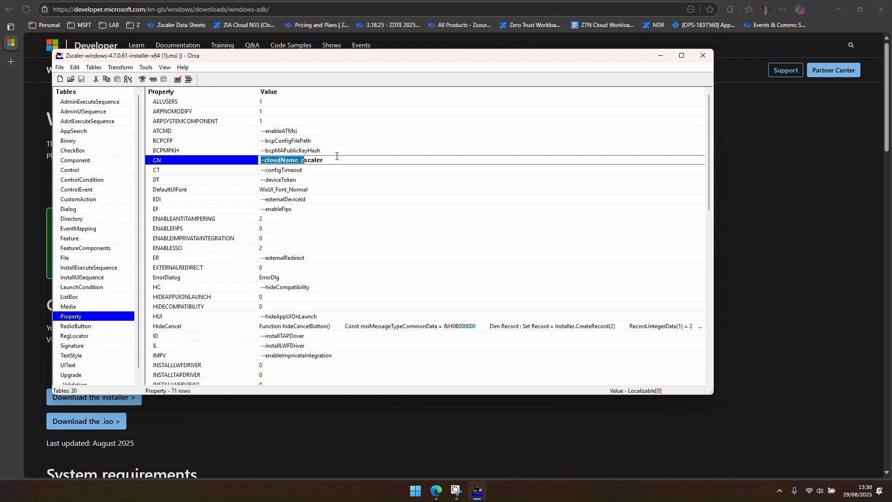
left_click(299, 170)
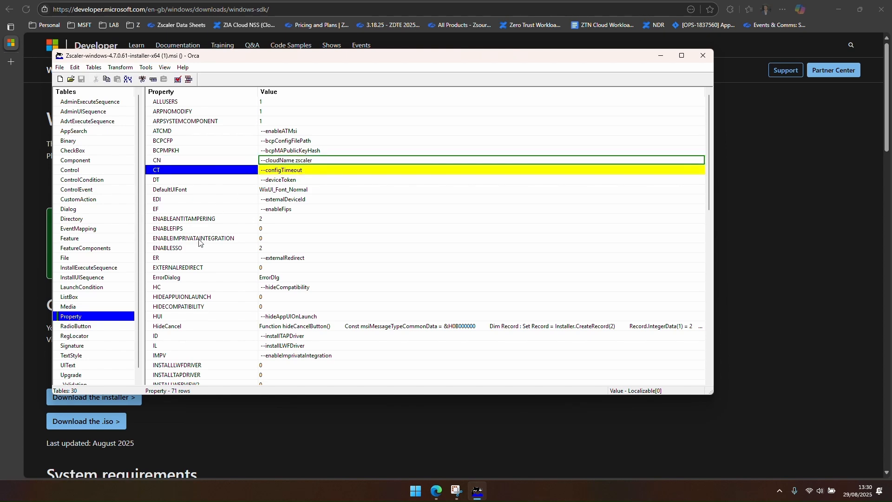
Step: Set the UD property's value to --userDomain bscaler.com
scroll(199, 242, "down", 13)
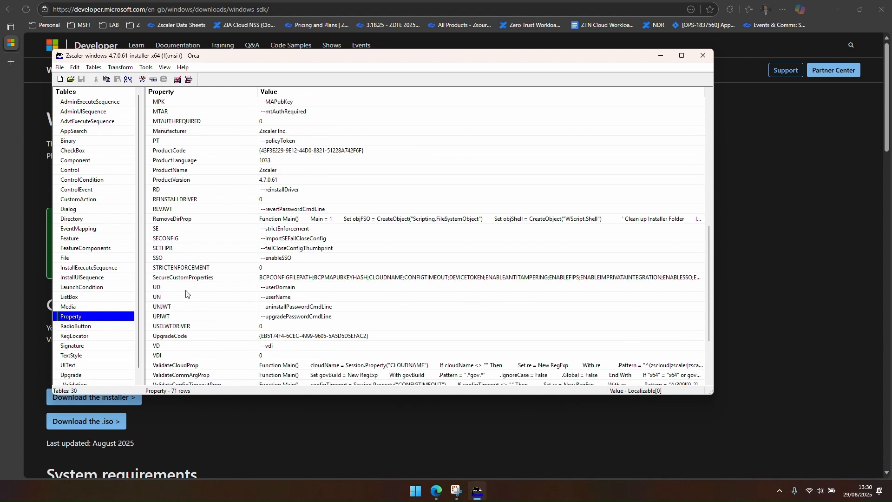
left_click(170, 289)
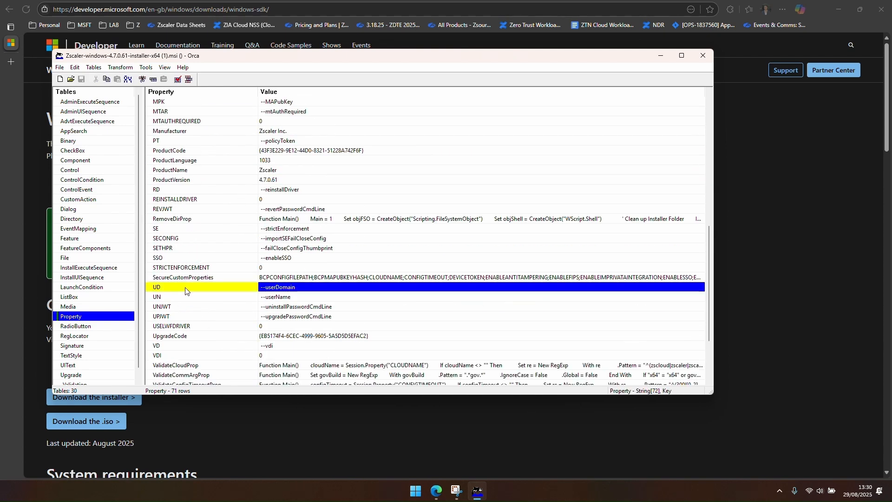
left_click(302, 288)
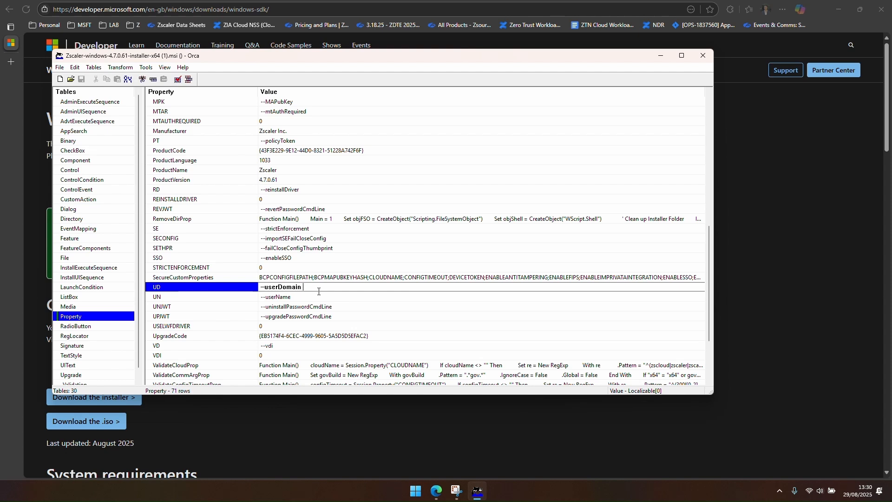
type("bscaler.com")
left_click(313, 307)
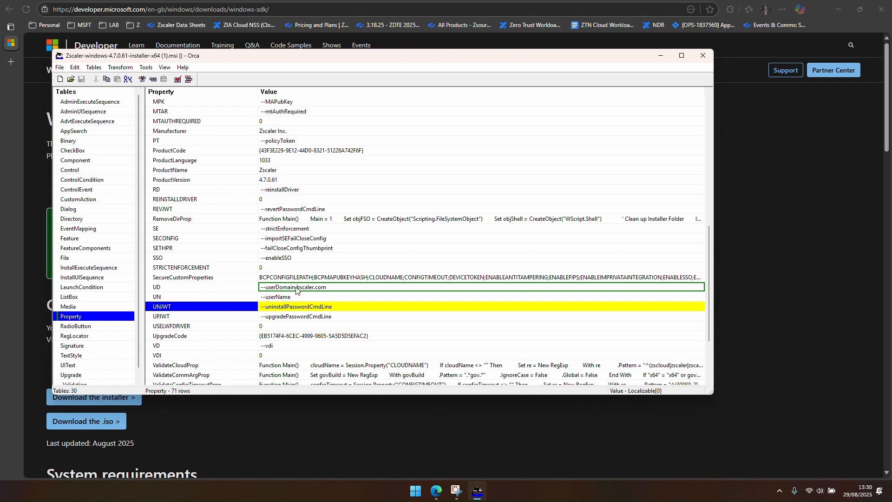
left_click(177, 291)
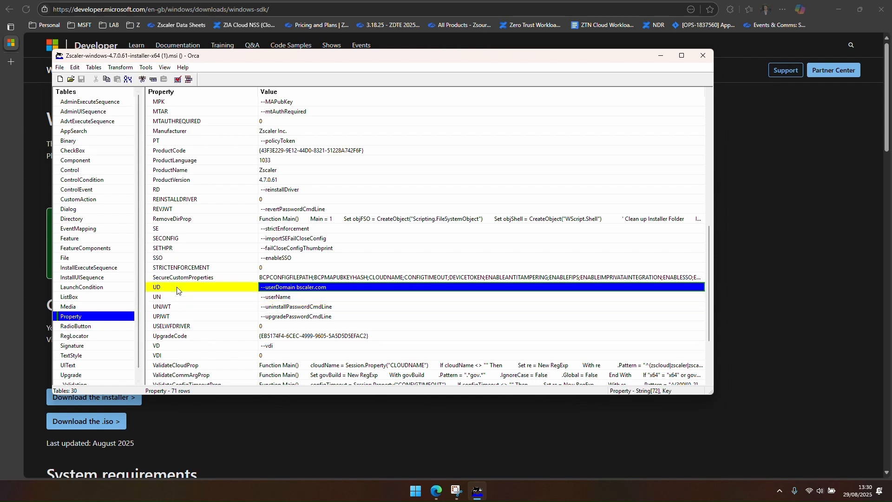
Step: Generate the transform and save it as Orca Trans with CN and UD 4.mst in the Client Connector MSI folder
scroll(182, 293, "up", 11)
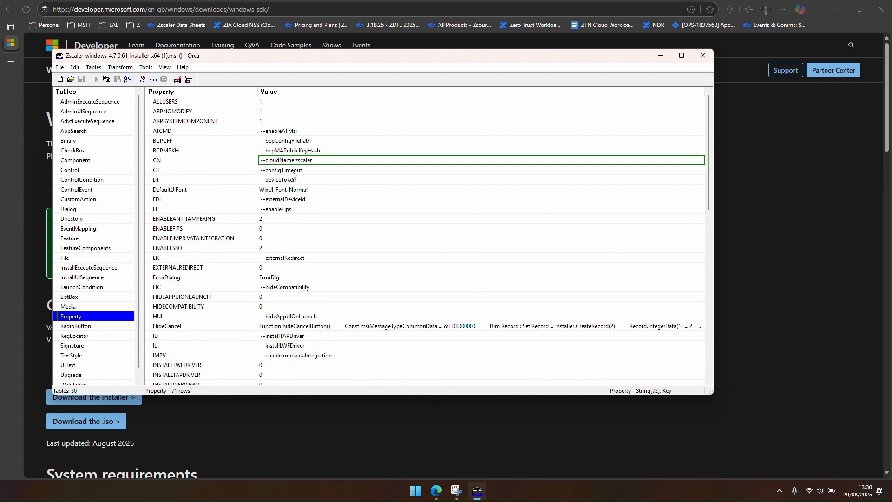
left_click(305, 161)
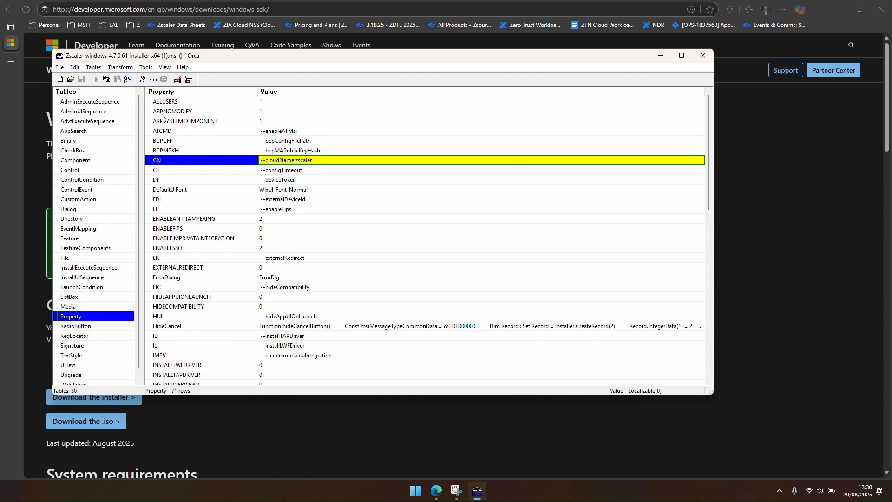
left_click(129, 70)
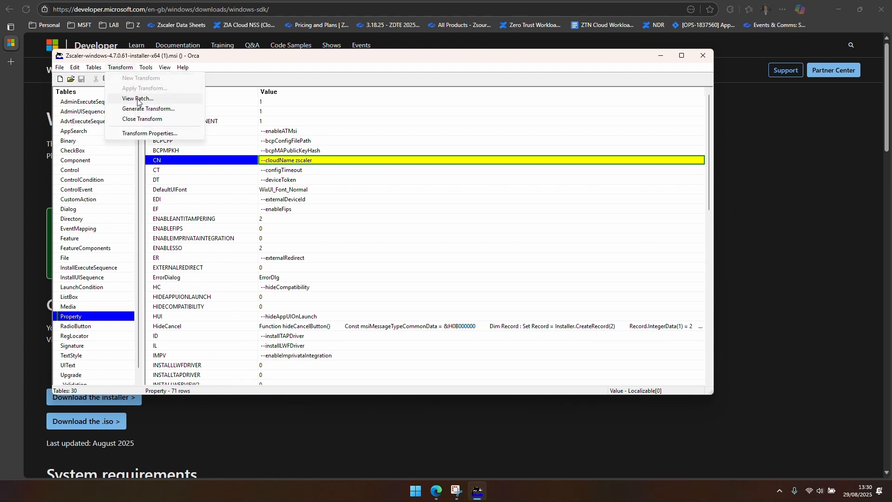
left_click(142, 115)
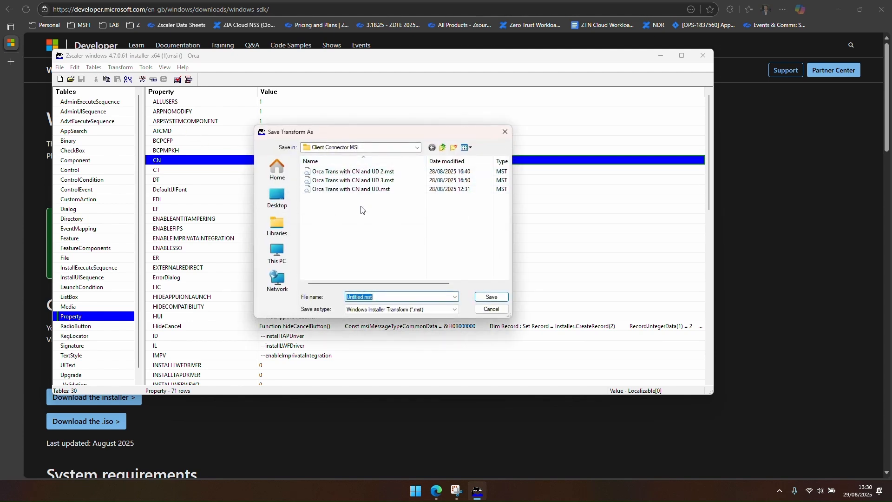
left_click(364, 180)
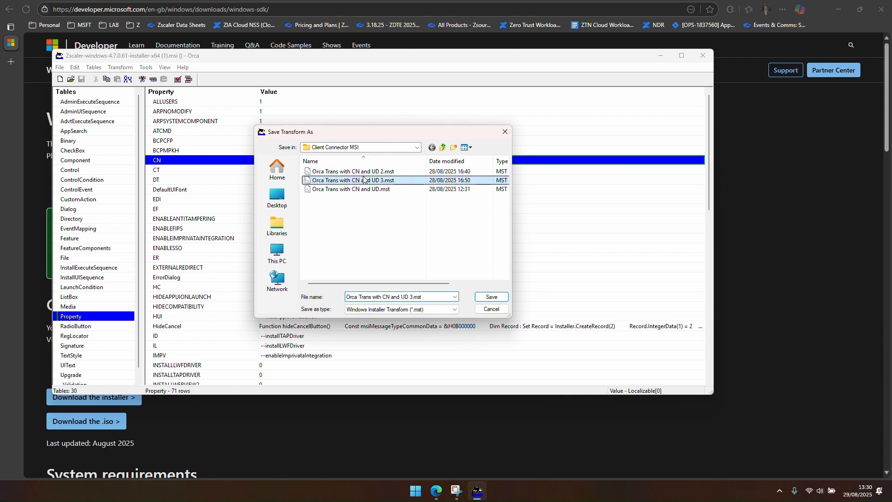
left_click(412, 297)
left_click(415, 299)
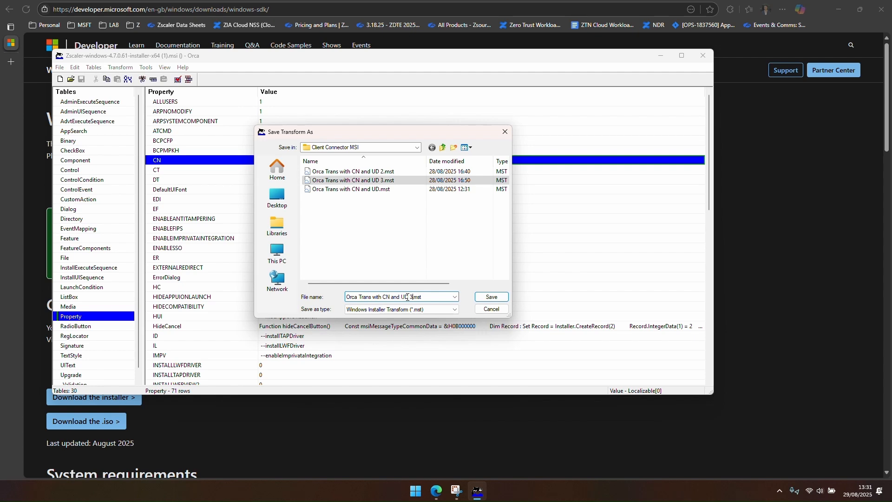
key("BackSpace")
type("4")
key("Return")
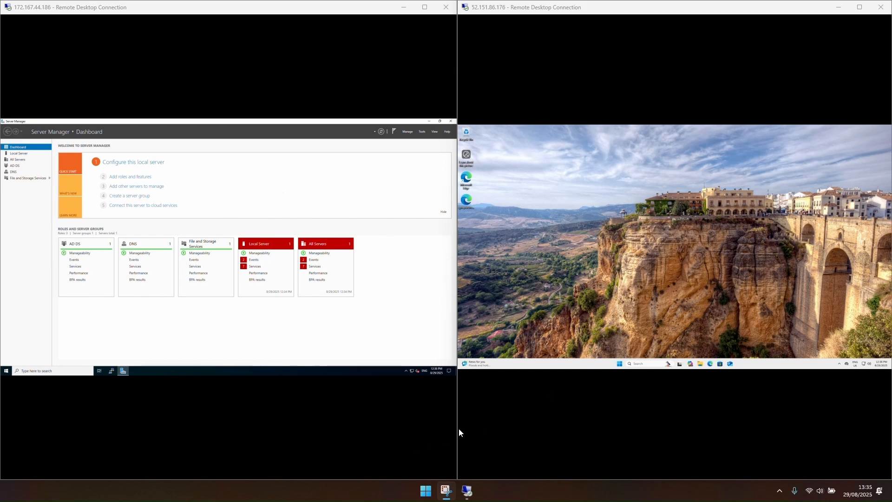
Step: Open File Explorer on the server and browse to the C: drive
left_click_drag(456, 426, 735, 390)
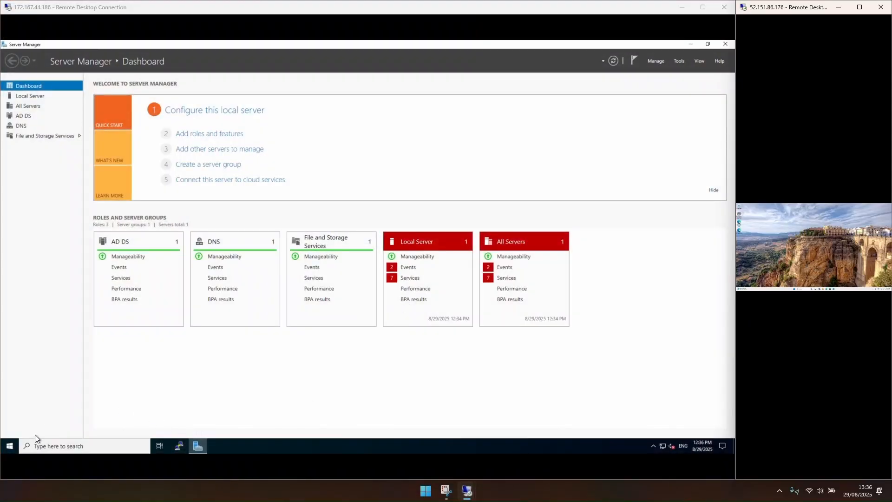
left_click(10, 446)
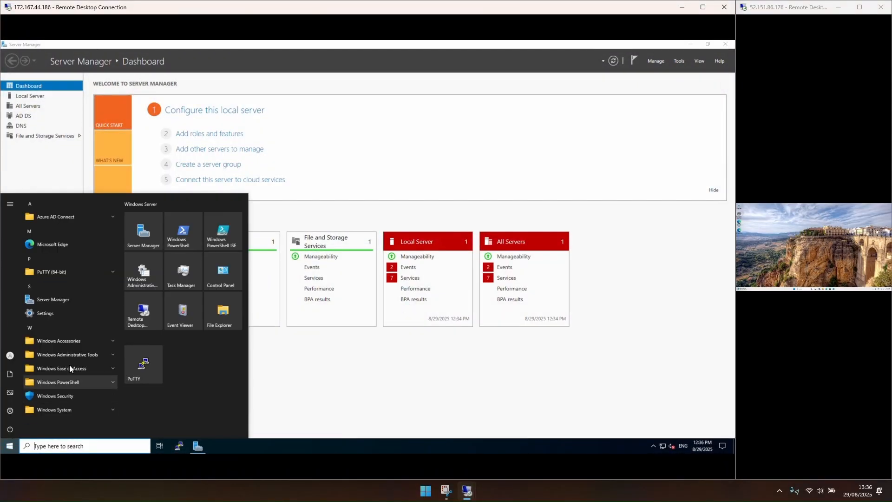
left_click(219, 313)
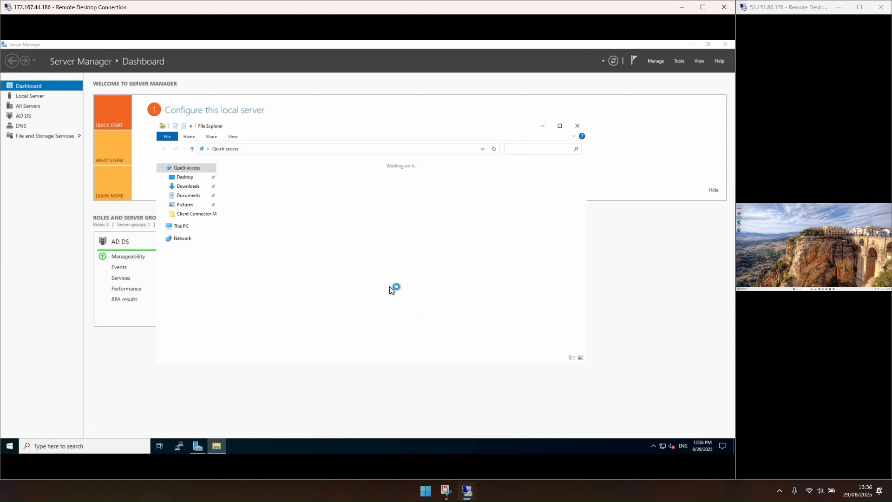
left_click(191, 228)
double_click(287, 255)
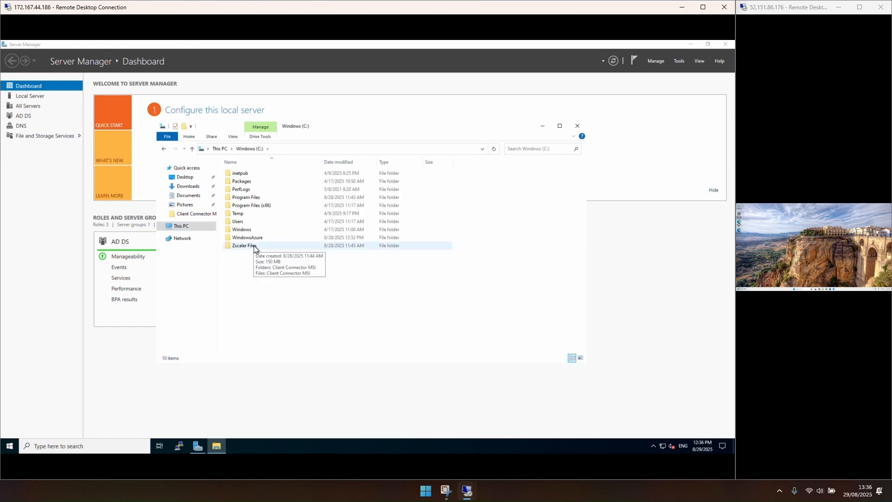
Step: Inspect the sharing settings and advanced share permissions of the Zscaler Files folder, then close the dialogs
left_click(257, 247)
right_click(263, 247)
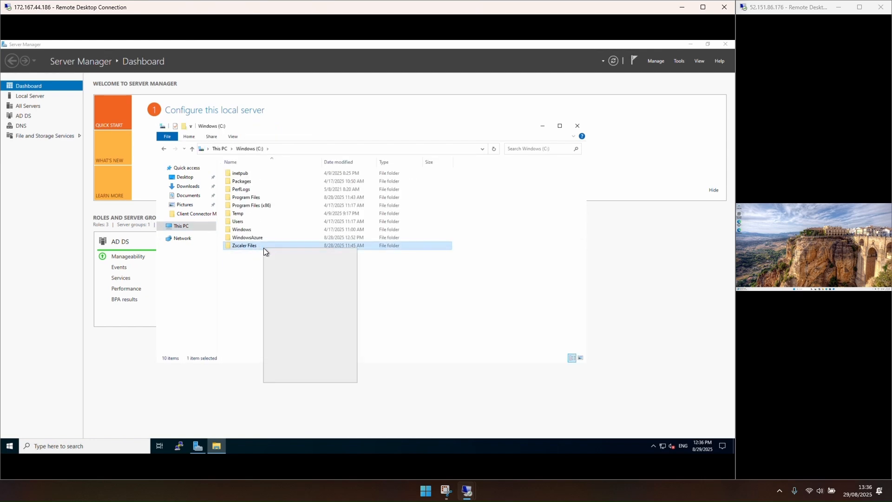
left_click(296, 377)
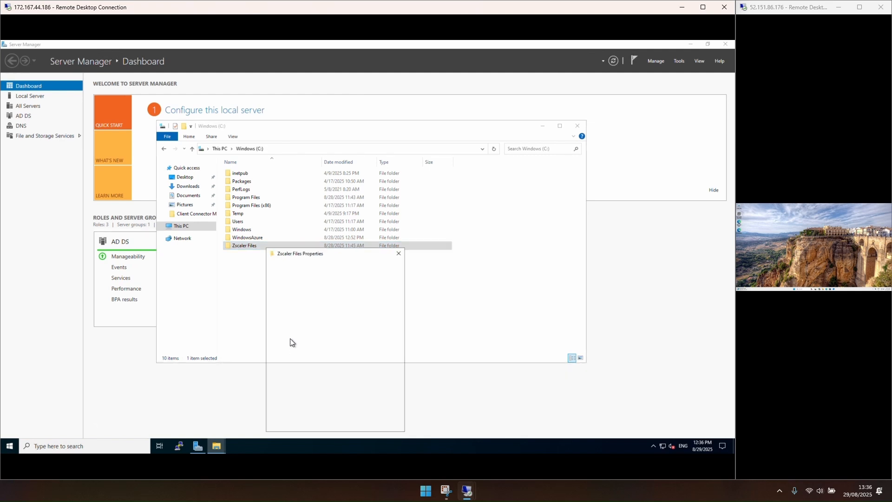
left_click(297, 266)
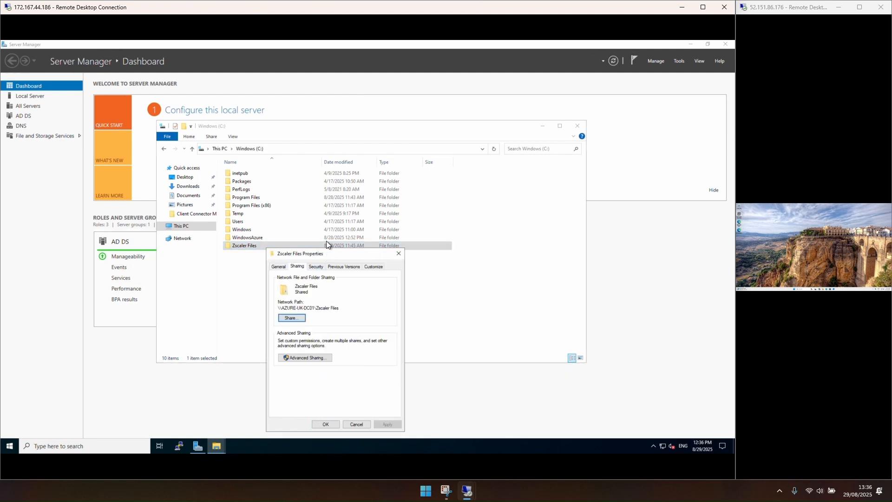
left_click_drag(323, 253, 368, 105)
left_click(349, 209)
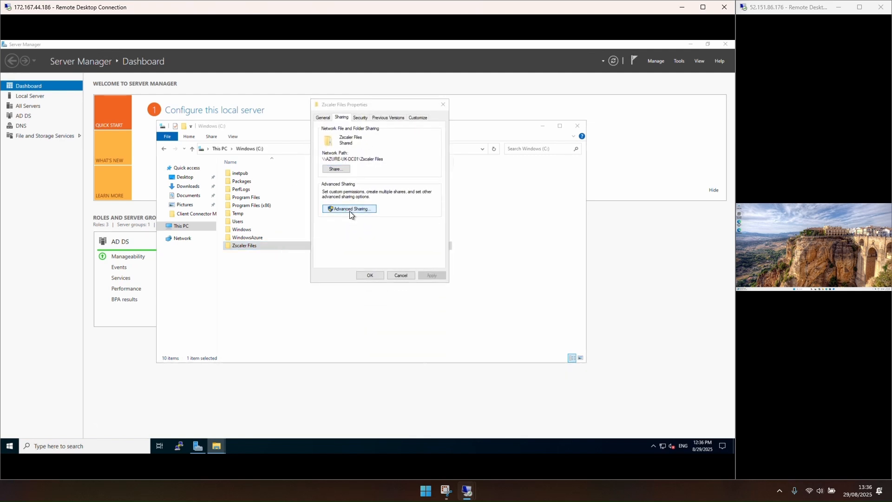
left_click(342, 222)
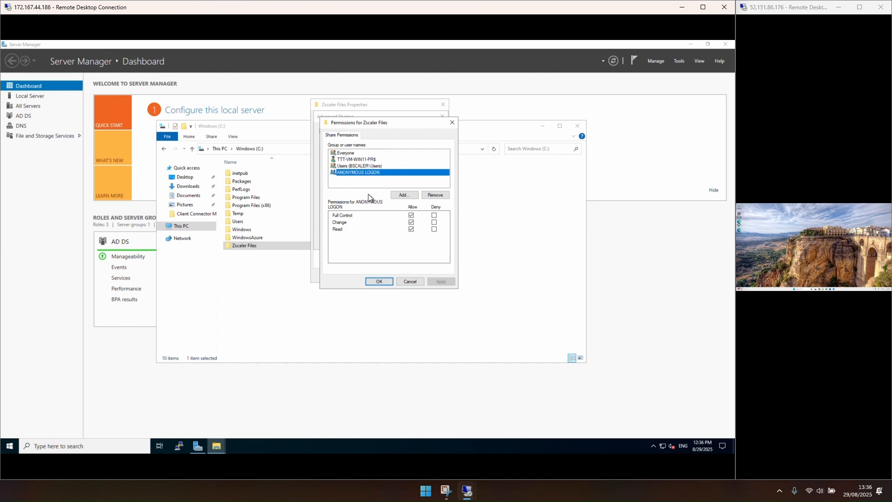
left_click(451, 122)
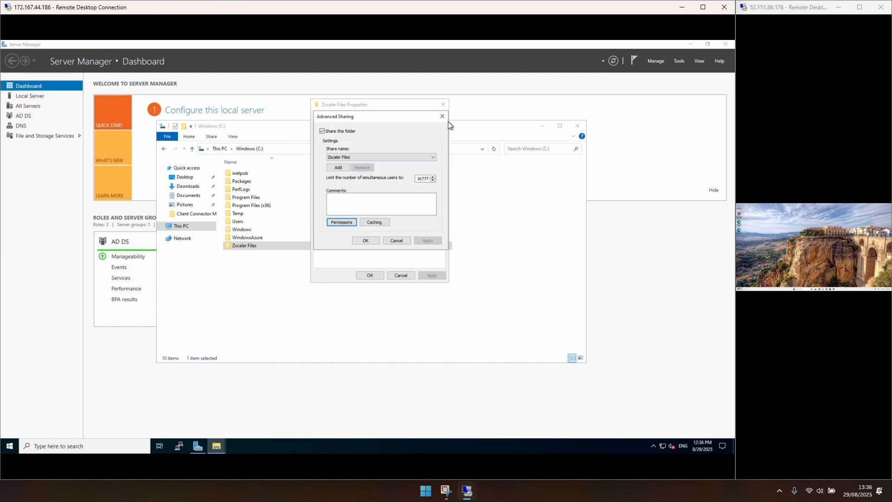
left_click(442, 115)
left_click(442, 102)
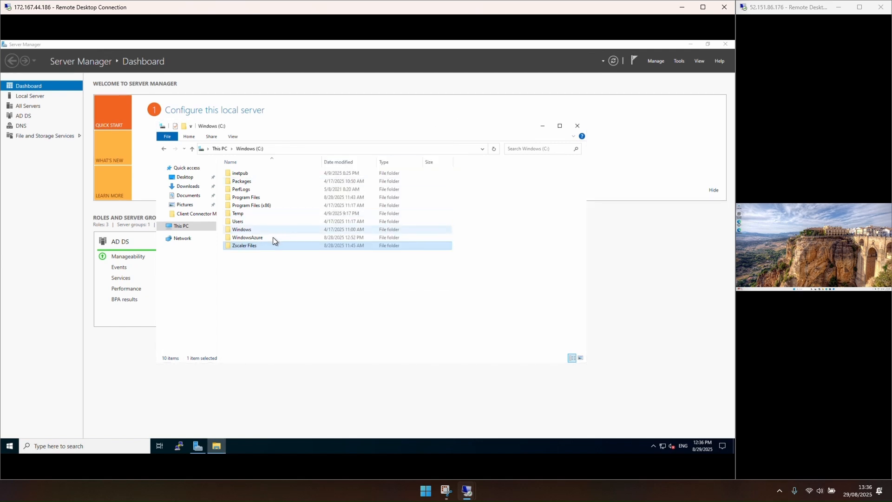
Step: Browse into Zscaler Files > Client Connector MSI > Client Connector MSI to check the transform file, then close File Explorer
double_click(269, 245)
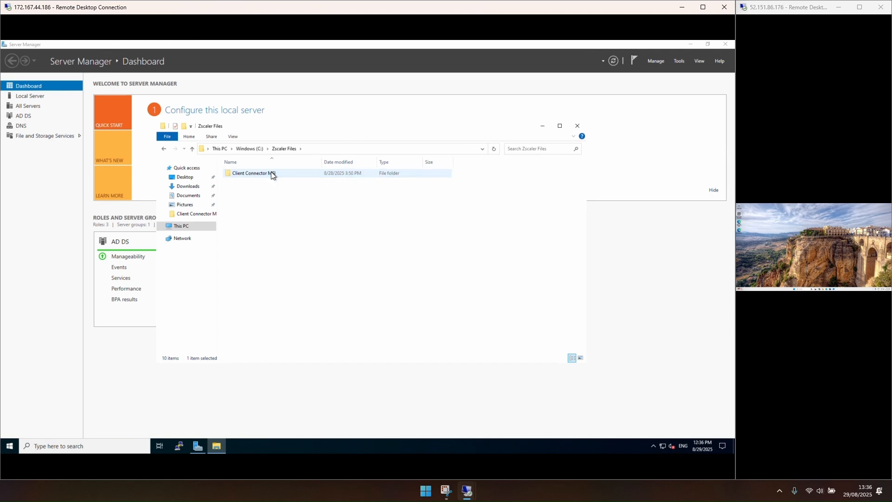
double_click(272, 174)
double_click(272, 172)
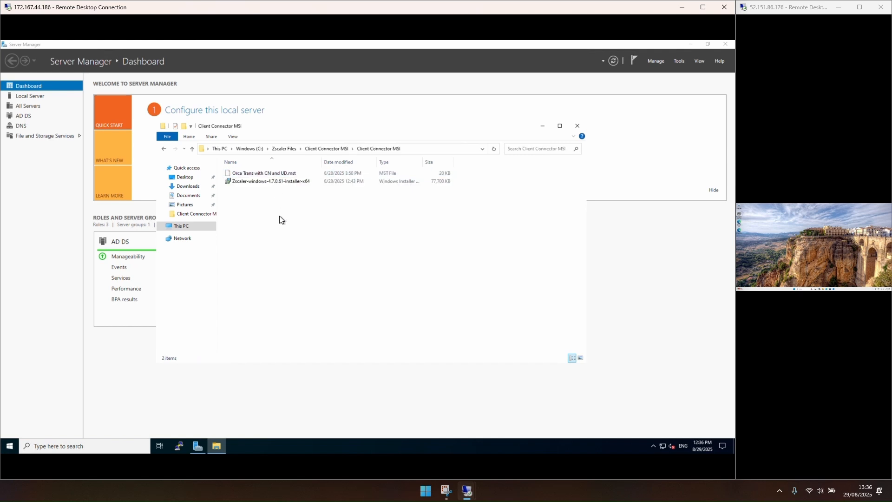
left_click(274, 174)
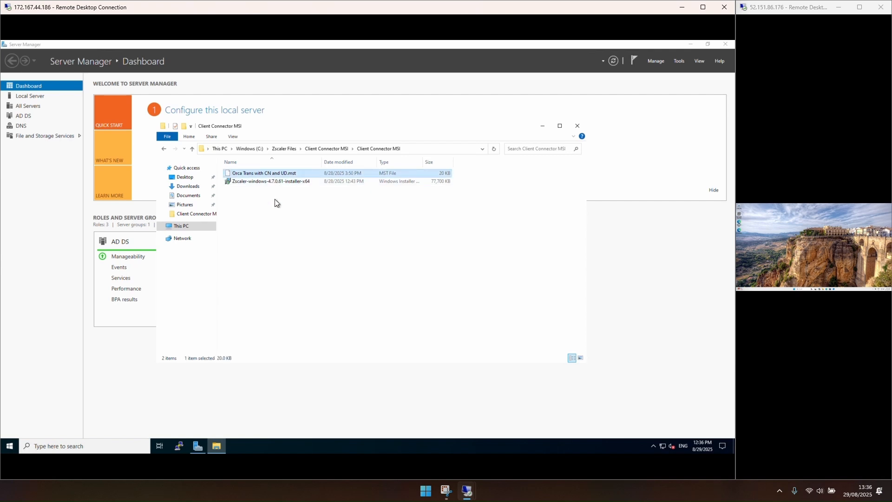
left_click(576, 127)
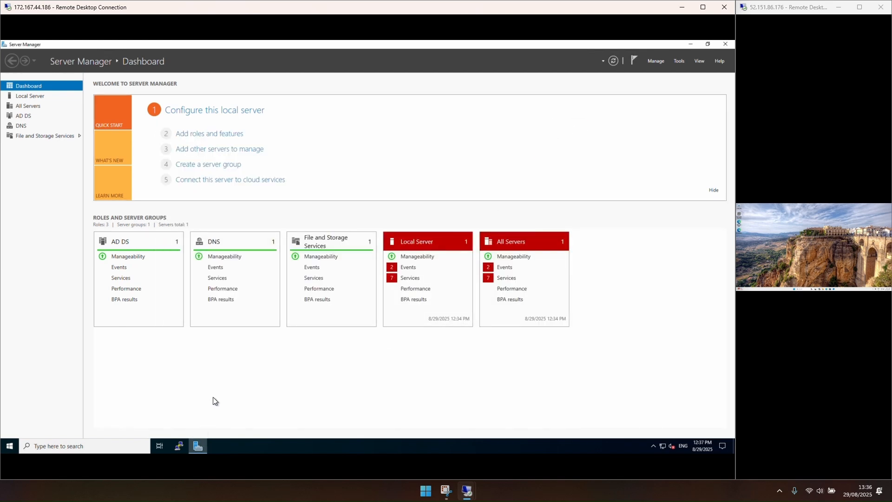
Step: Open Active Directory Users and Computers and review the user and computer in the Zscaler OU, then close it
left_click(679, 63)
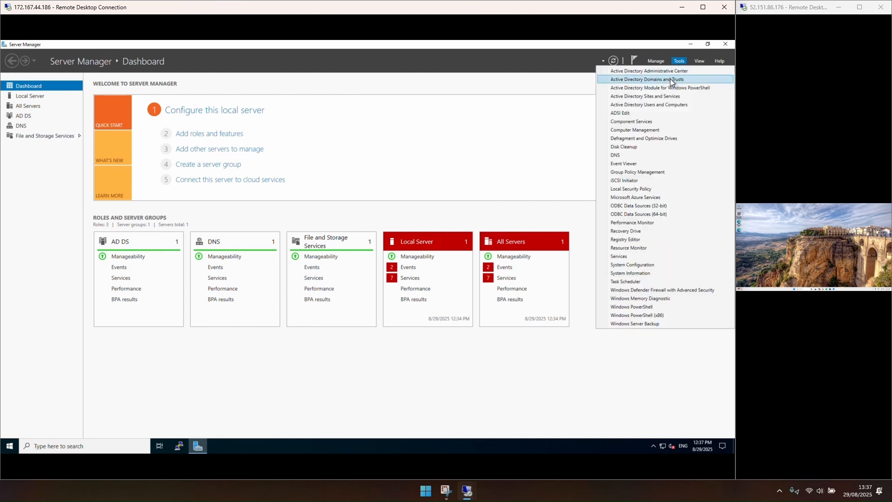
left_click(657, 105)
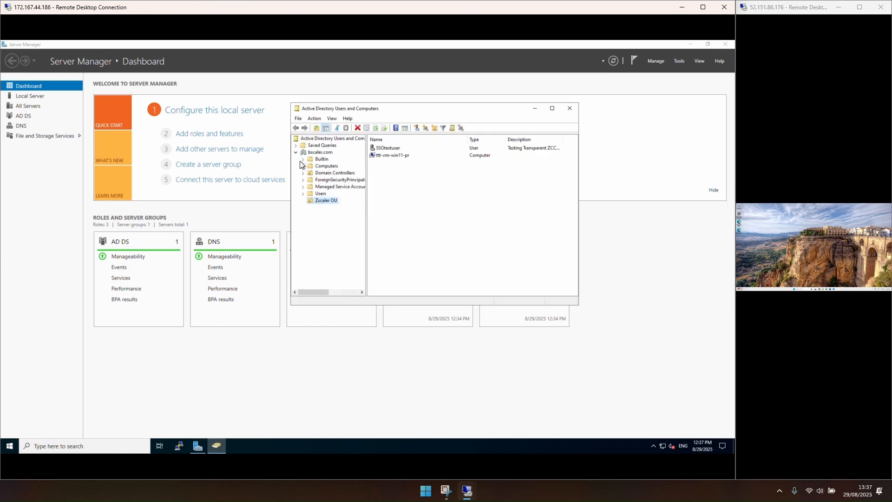
left_click(313, 152)
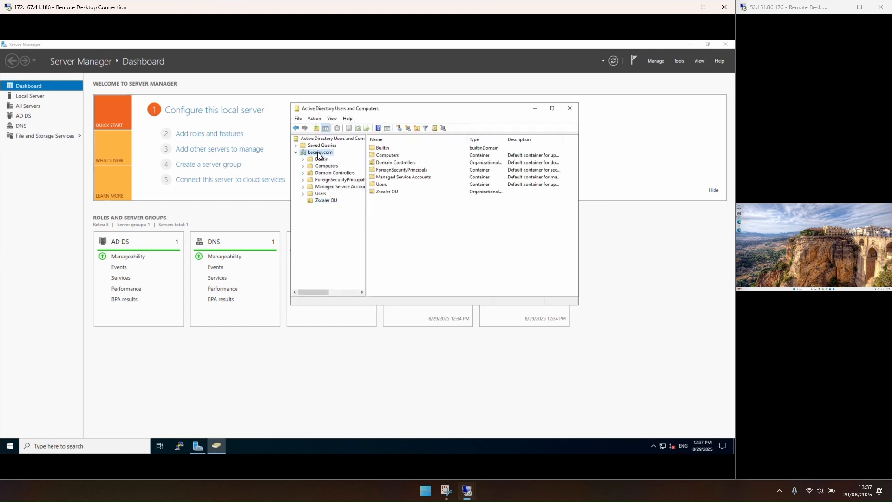
left_click(327, 202)
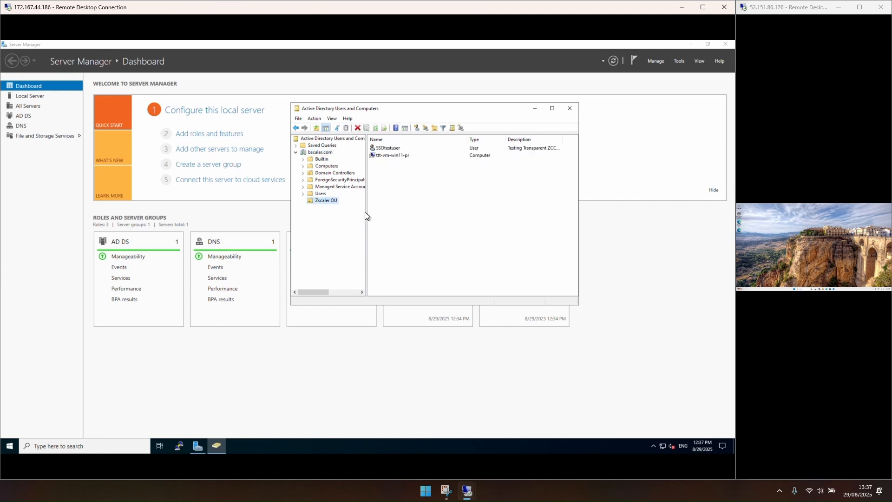
left_click(394, 149)
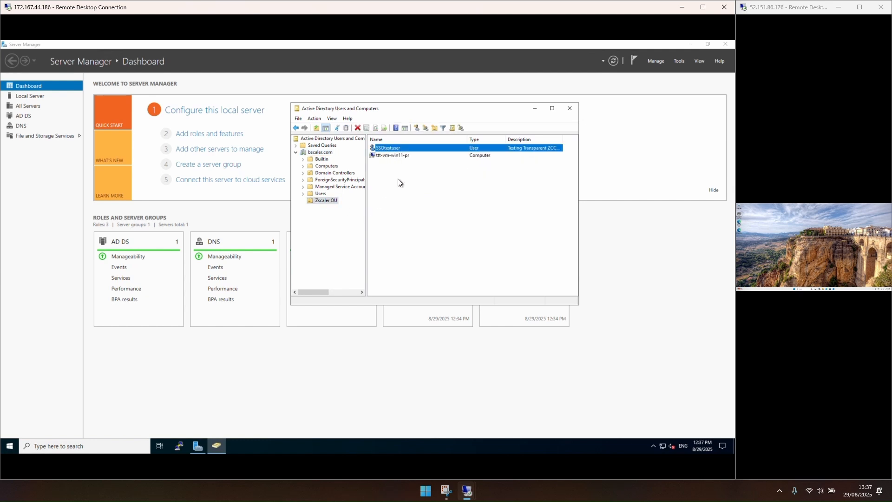
left_click(389, 156)
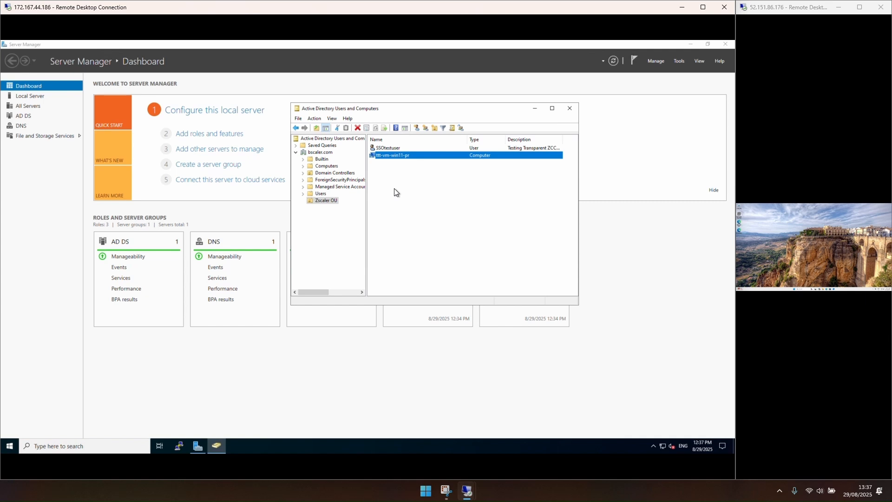
left_click(569, 108)
Step: Open Group Policy Management and locate the Zscaler Transparent Login SSO GPO linked under the Zscaler OU
left_click(679, 61)
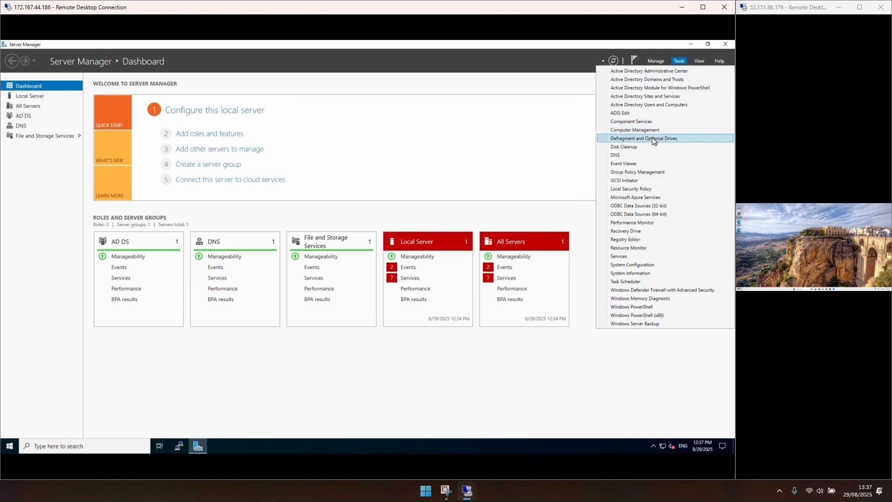
left_click(651, 171)
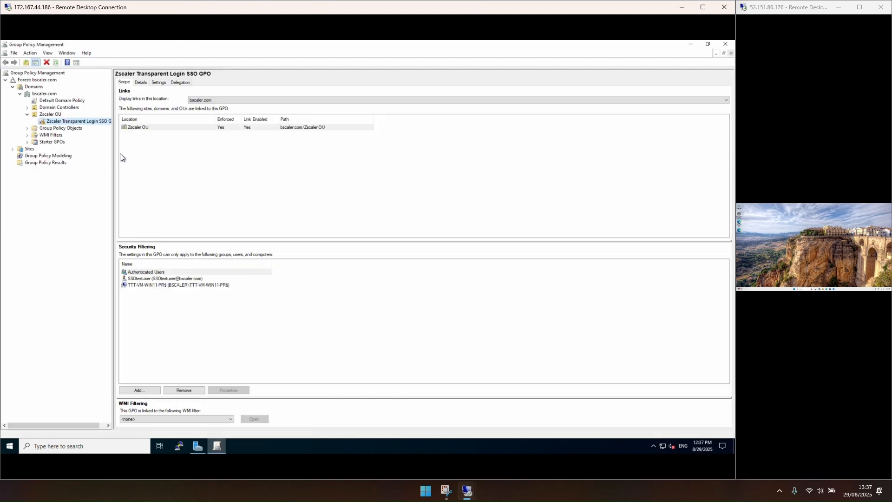
left_click_drag(113, 161, 148, 160)
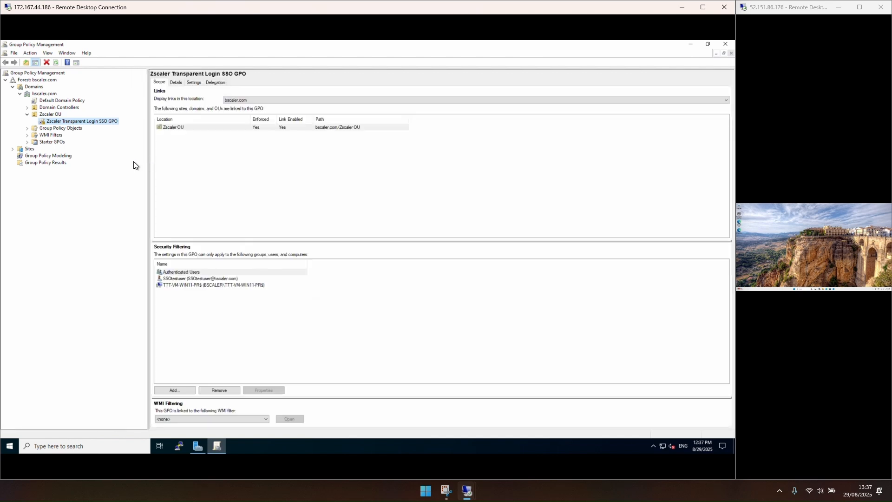
left_click(46, 115)
left_click(49, 120)
right_click(52, 114)
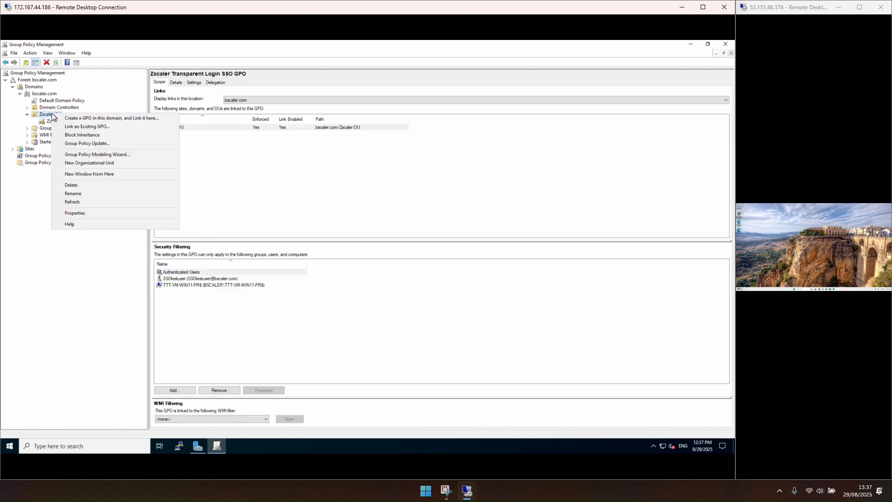
left_click(27, 120)
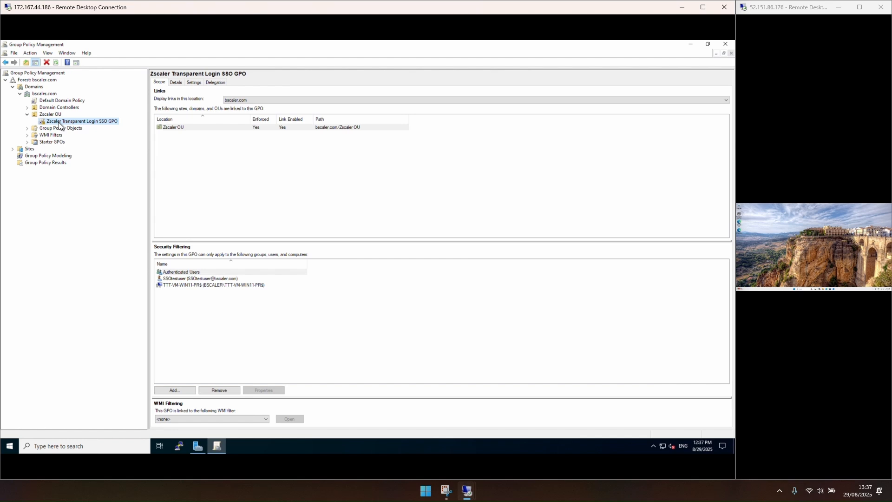
Step: Edit the Zscaler Transparent Login SSO GPO and add Zscaler-windows-4.7.0.61-installer-x64 from the network share as a new Computer software installation package
right_click(59, 125)
left_click(79, 126)
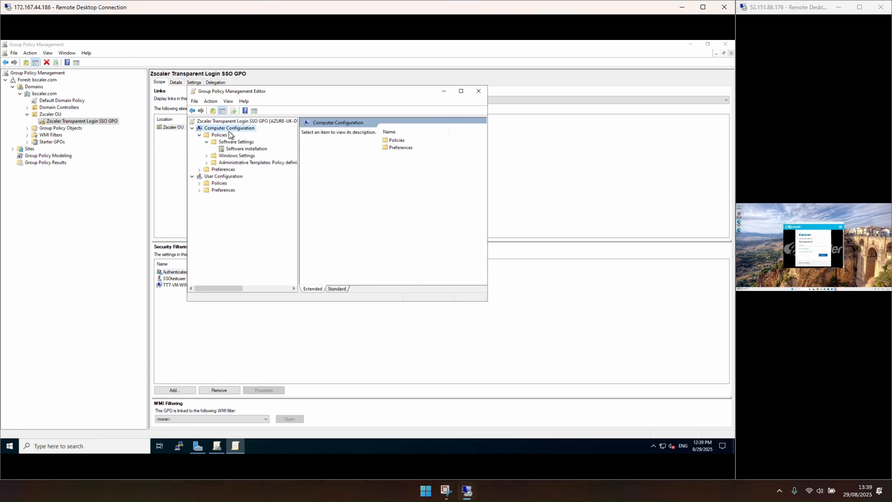
left_click(240, 150)
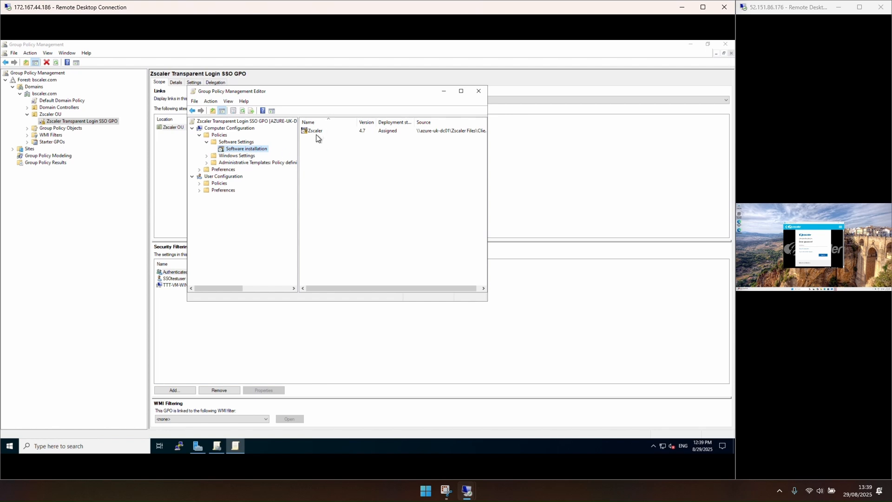
left_click_drag(487, 213, 556, 213)
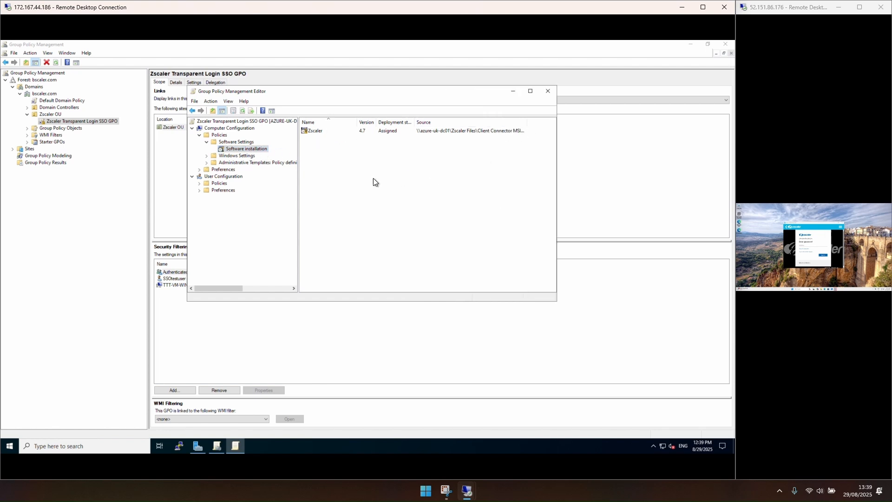
right_click(250, 148)
mouse_move(282, 153)
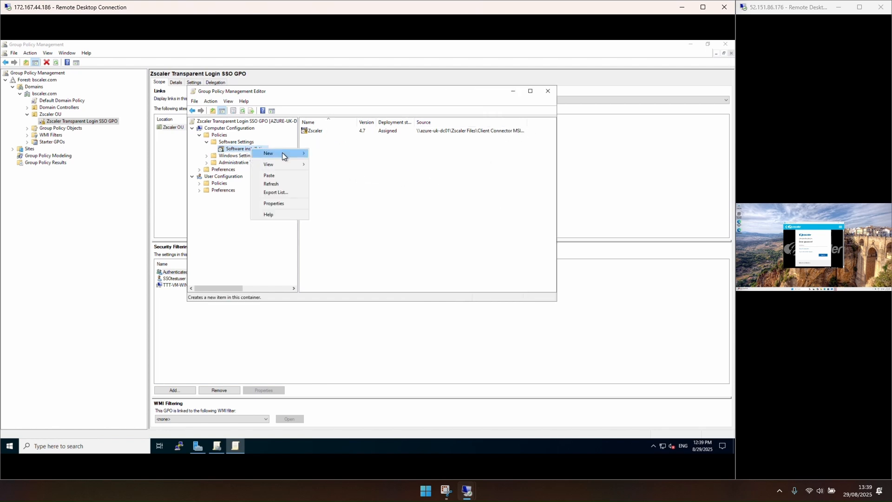
left_click(329, 155)
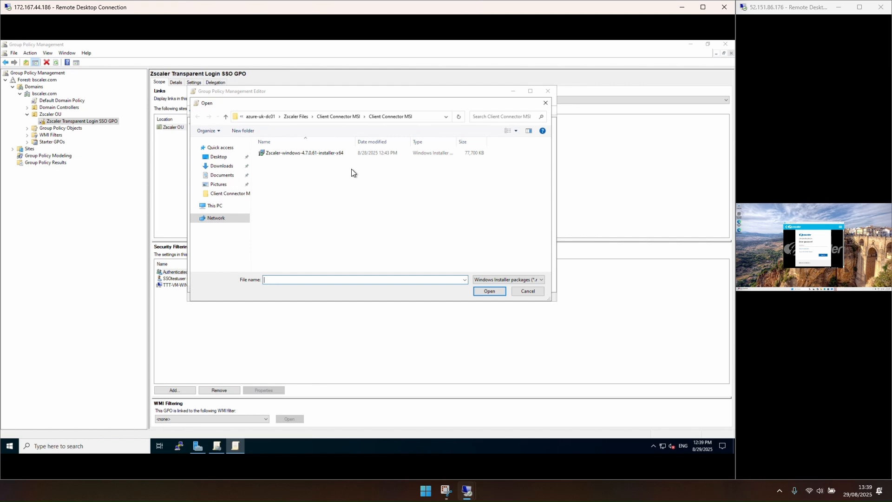
left_click(323, 154)
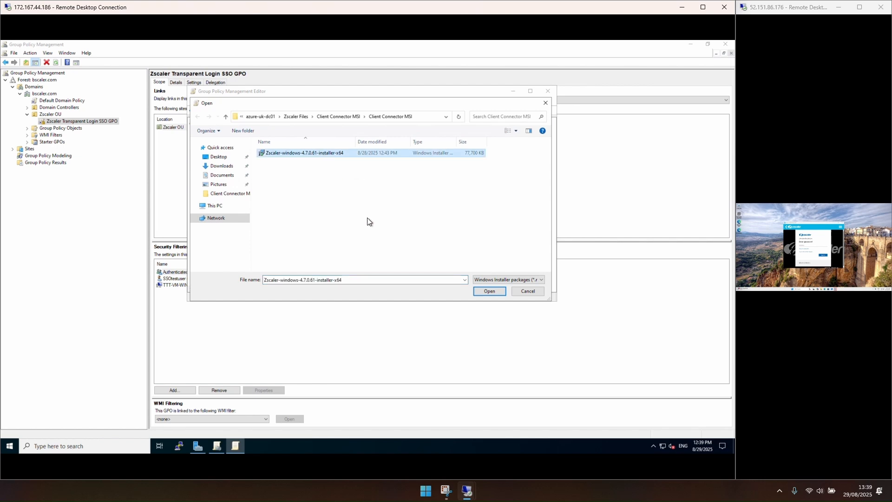
left_click(478, 288)
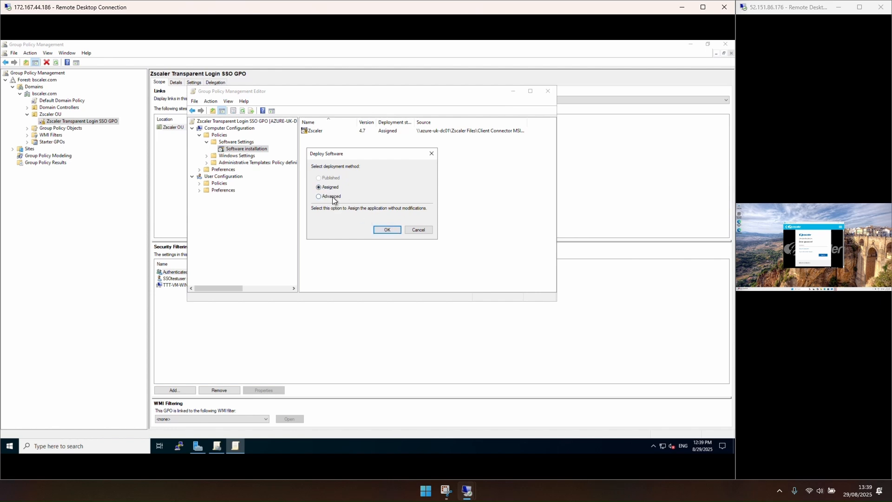
Step: Choose the Advanced deployment method and inspect the Orca Trans with CN and UD.mst transform in the package's Modifications
double_click(332, 197)
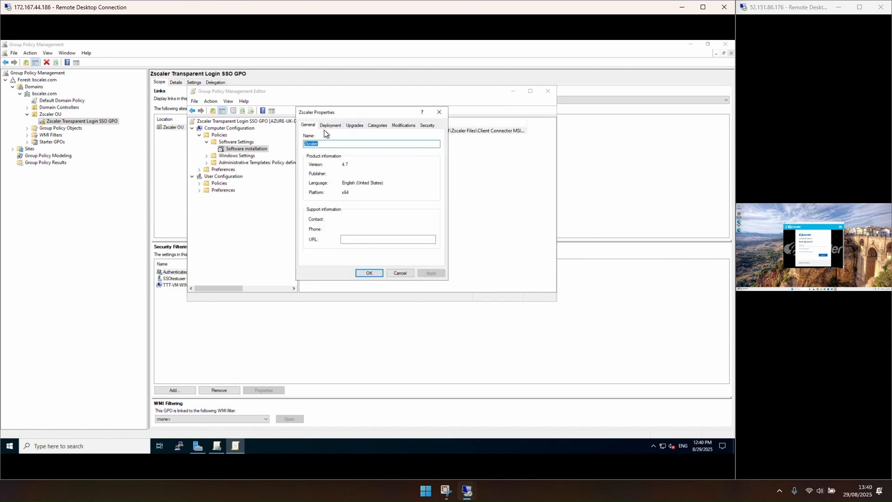
left_click(403, 125)
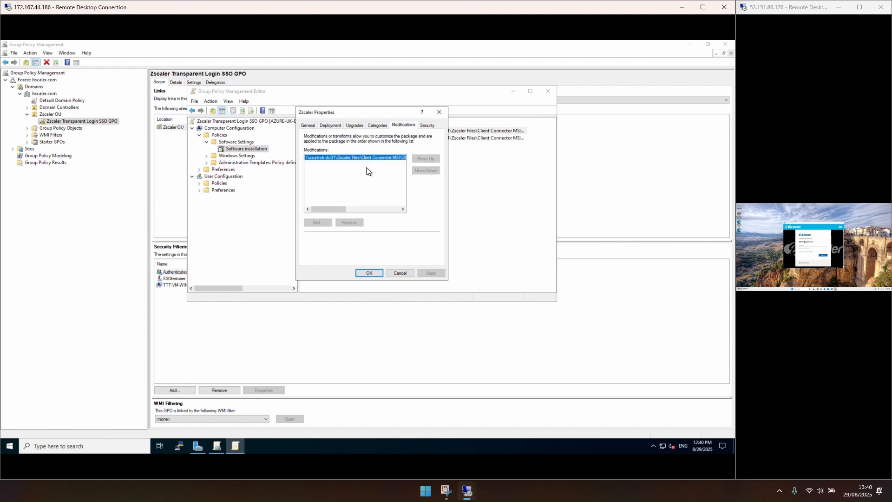
left_click_drag(330, 208, 391, 208)
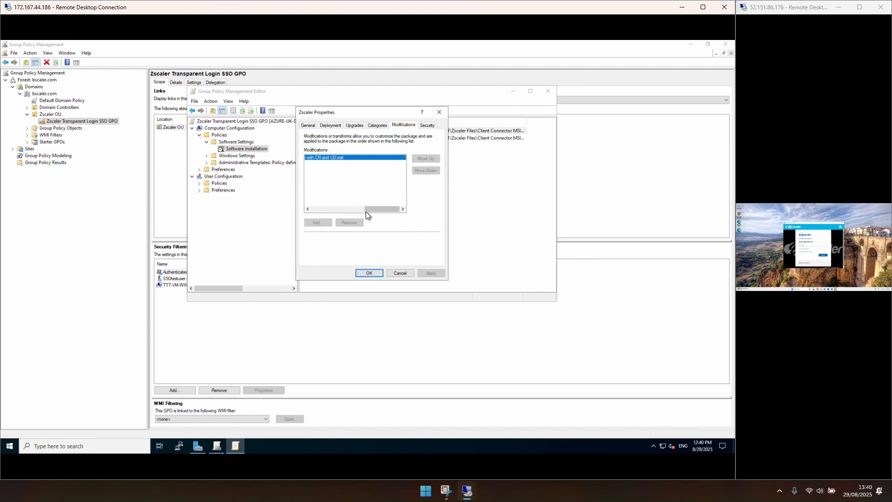
left_click_drag(383, 210, 365, 214)
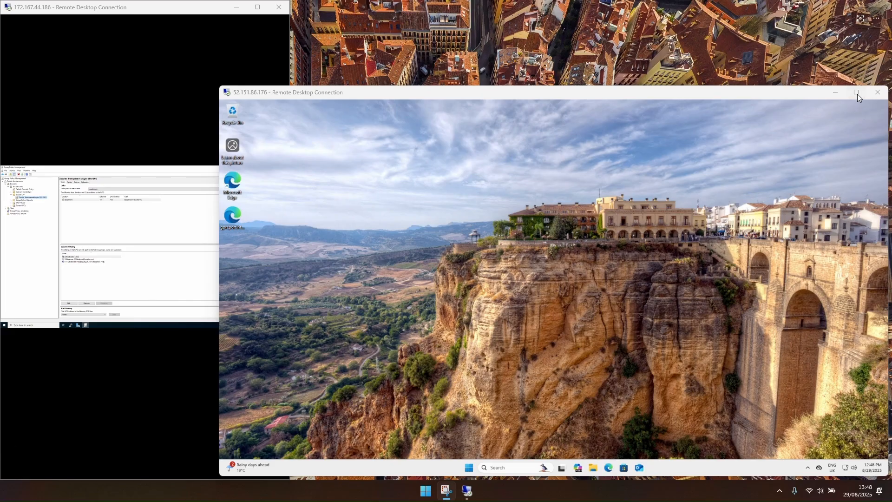
Step: Switch to the client machine's remote session and open Internet Properties by searching for inter from Start
left_click(857, 94)
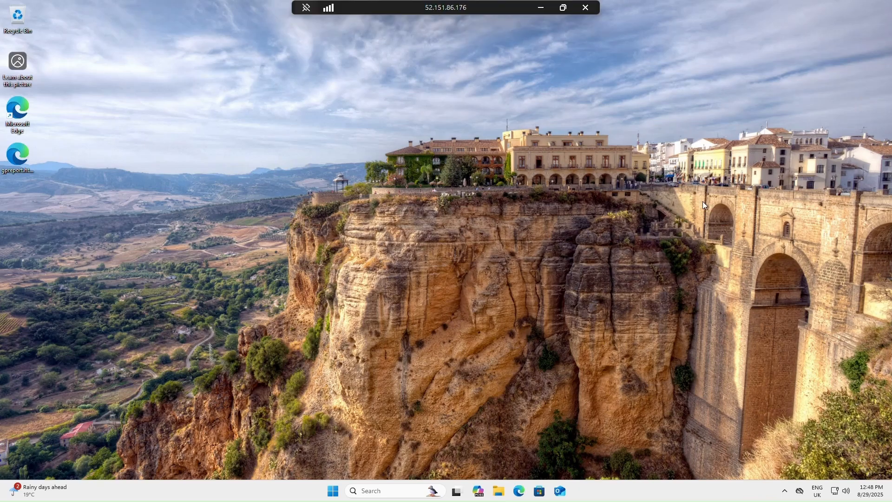
left_click(333, 491)
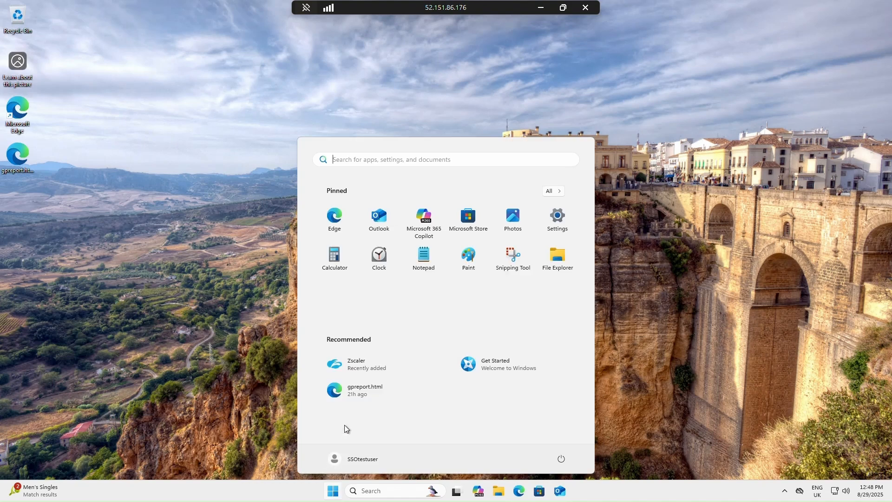
type("inter")
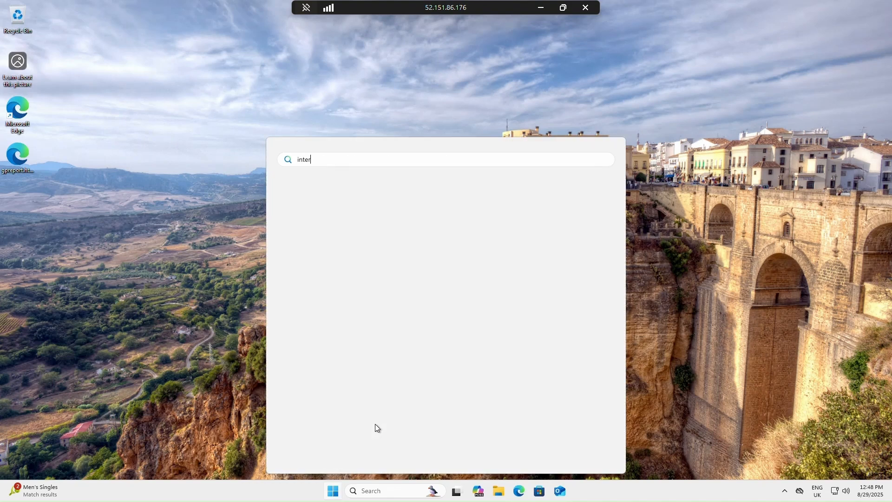
key("Return")
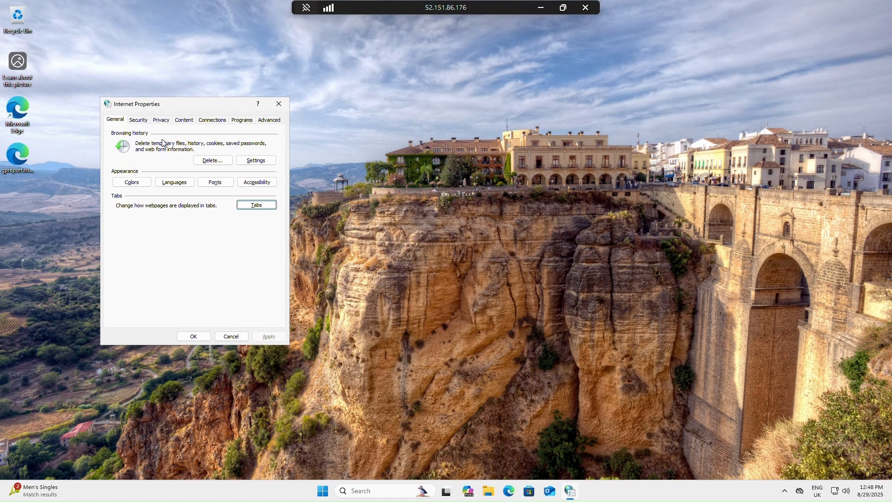
Step: Review the website list of the Trusted sites security zone, then close the open windows
left_click(150, 122)
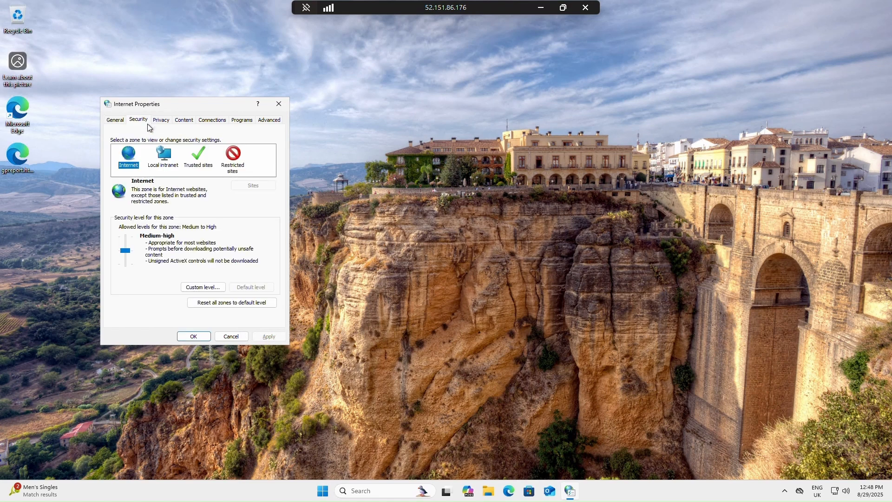
left_click(203, 171)
left_click(254, 186)
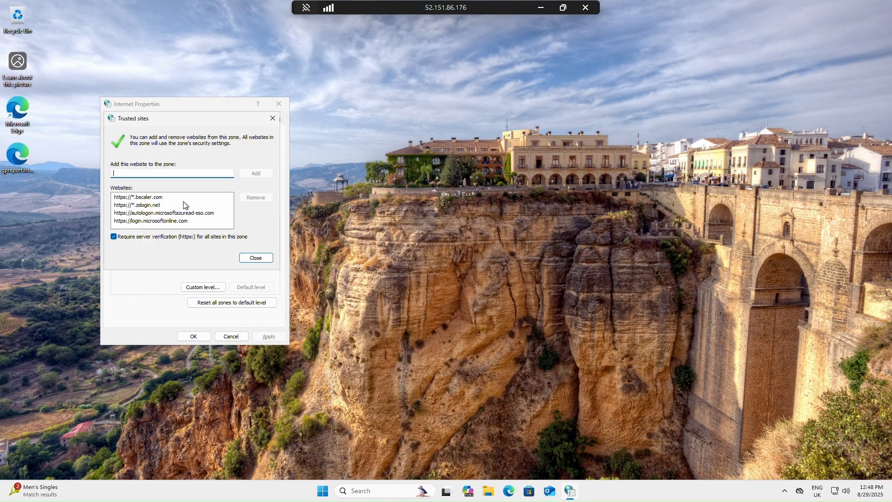
left_click(142, 198)
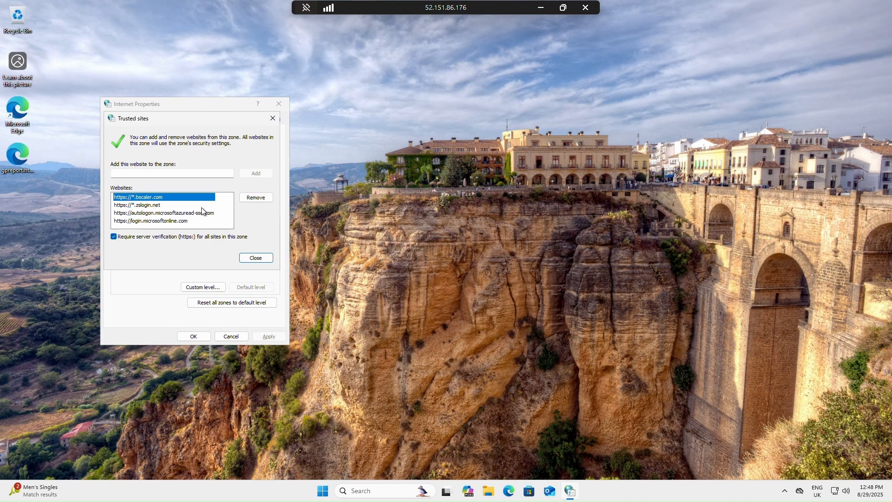
left_click(151, 205)
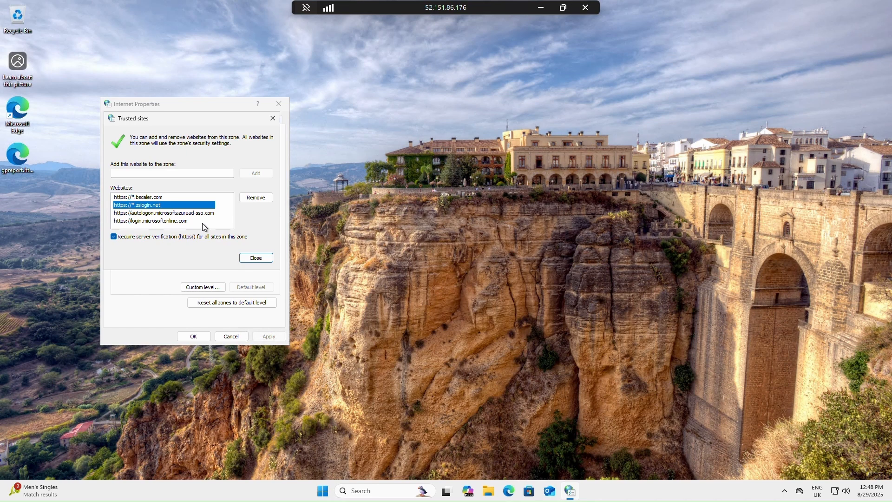
left_click(179, 212)
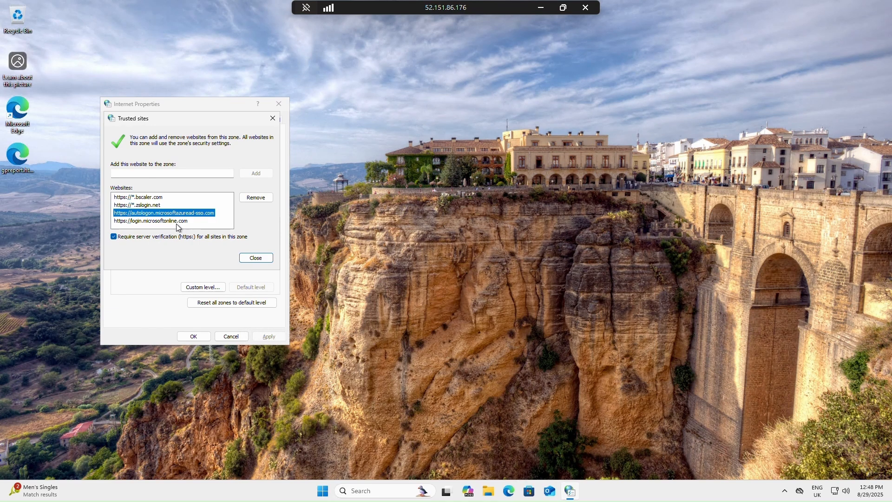
left_click(177, 222)
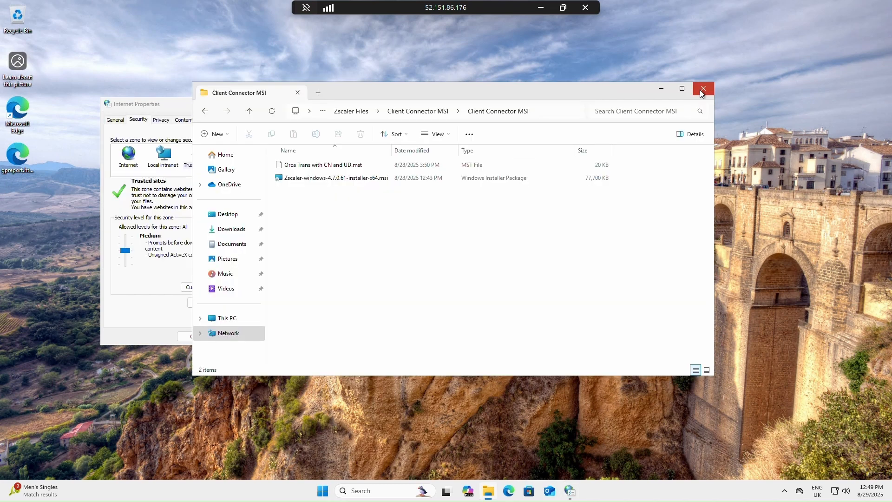
left_click(701, 93)
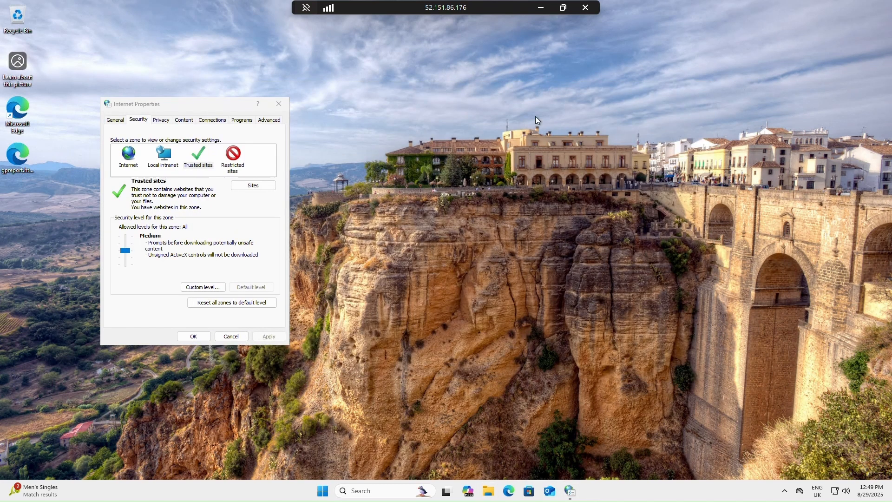
left_click(280, 104)
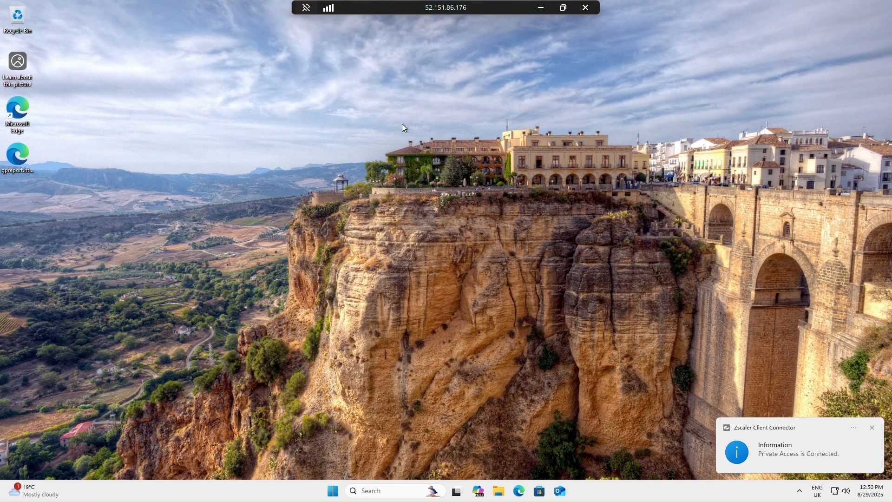
Step: Open Zscaler Client Connector from the notification area and review its Private Access and Internet Security status
left_click(801, 492)
right_click(800, 461)
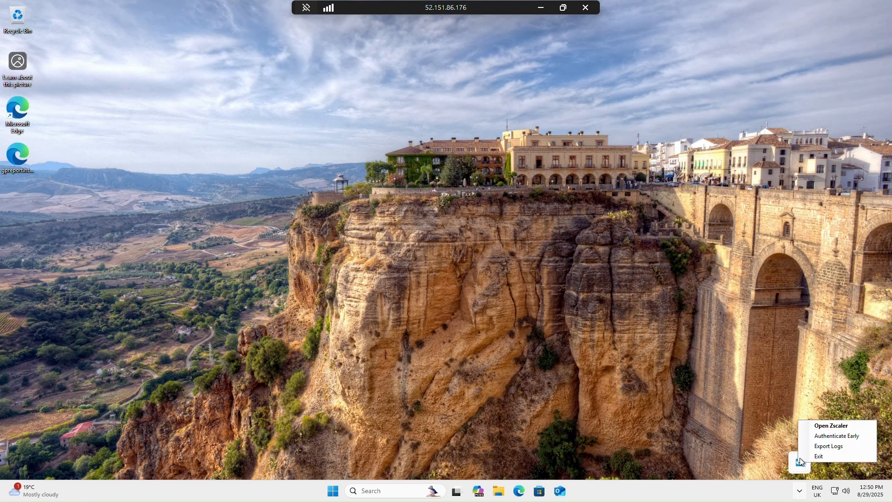
left_click(823, 425)
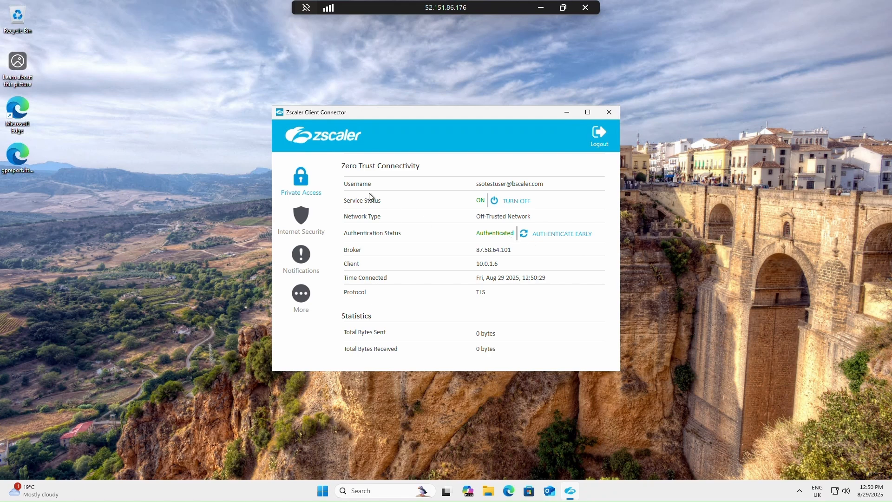
left_click(301, 218)
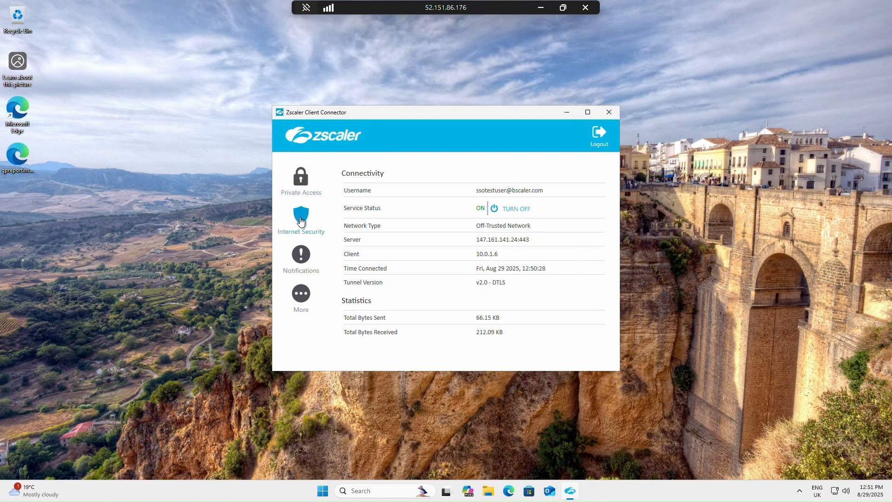